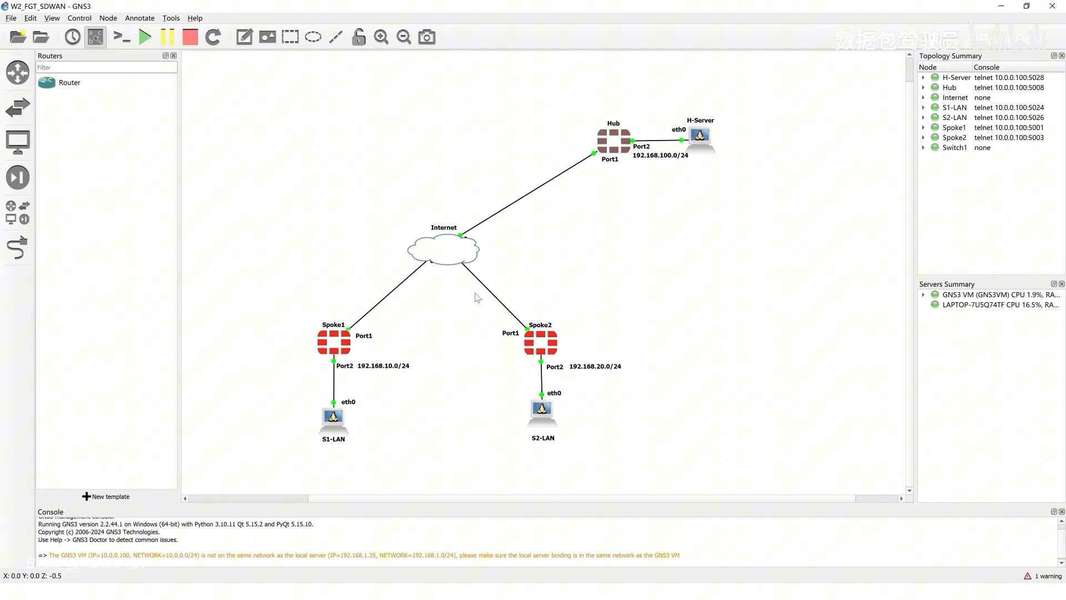
- Review port1, port2 and the spoke1 tunnel in Spoke1's FortiGate interface list
click(430, 367)
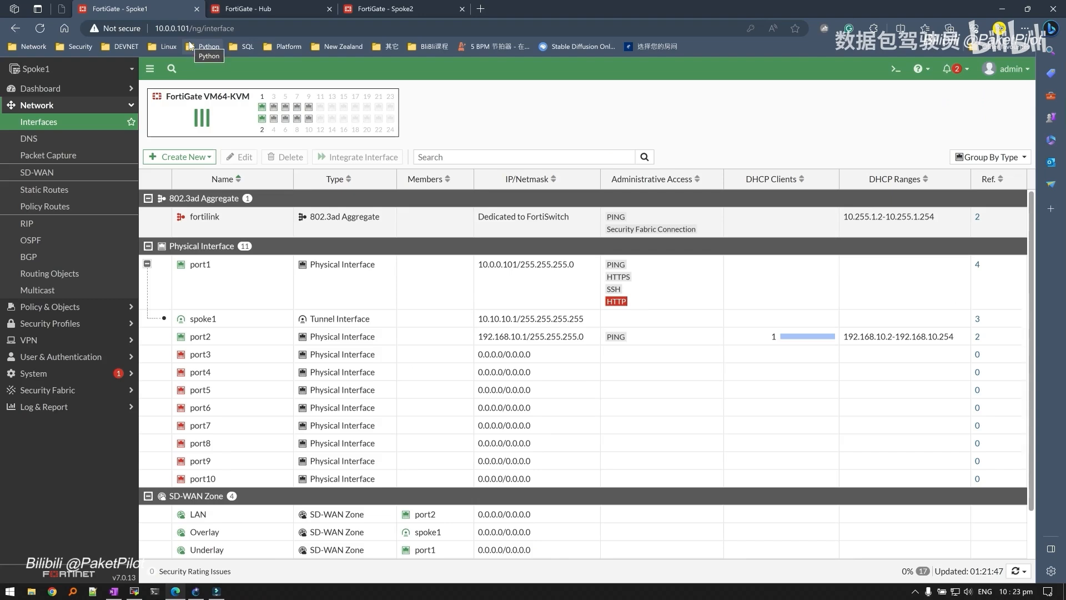
click(196, 281)
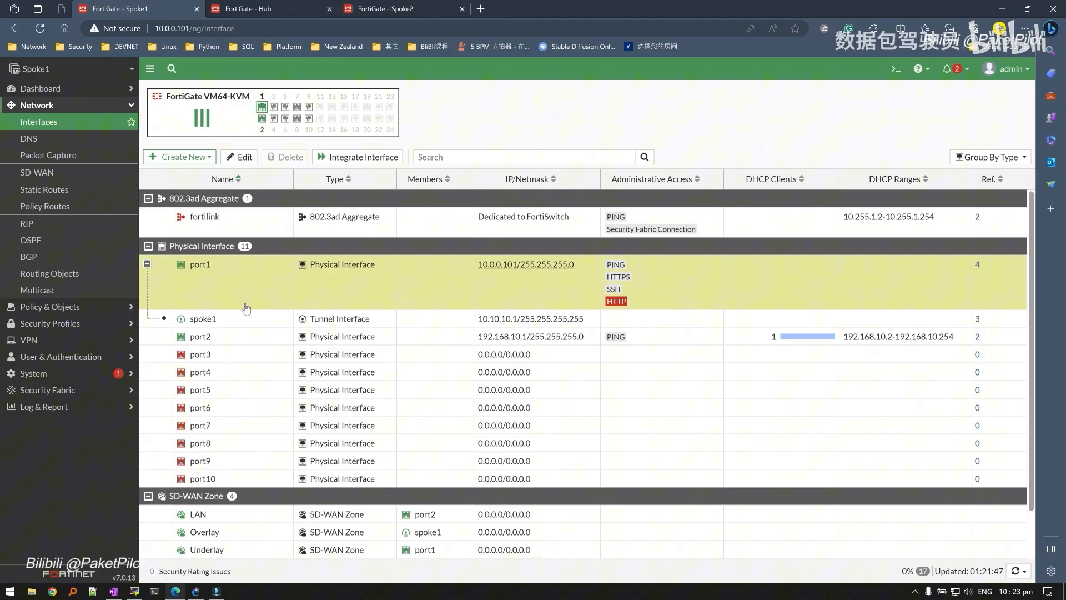
click(221, 341)
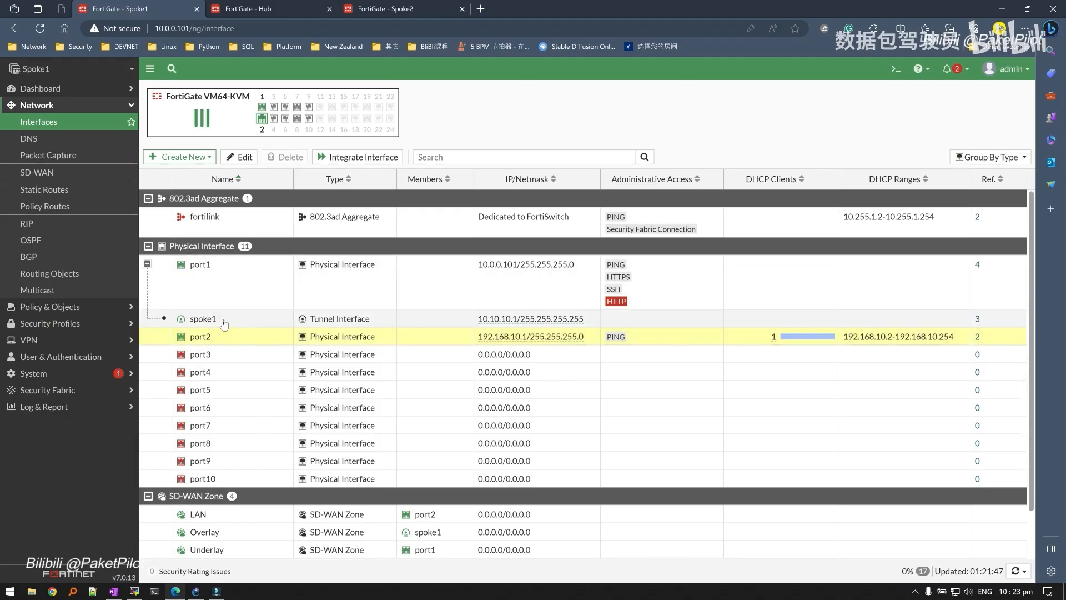
click(239, 326)
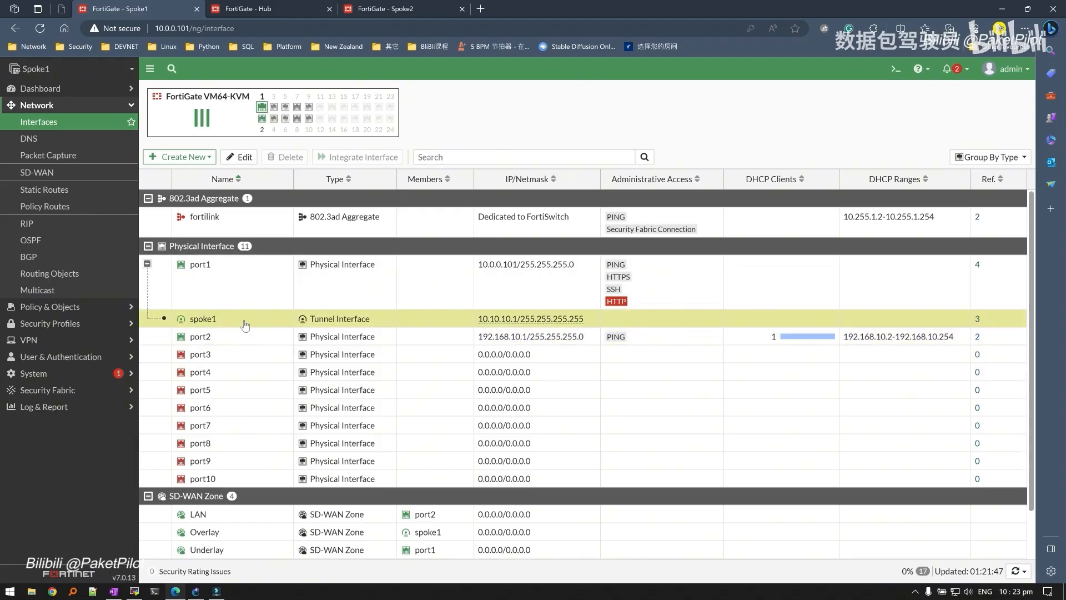
mouse_move(205, 327)
- Examine Spoke1's firewall policies for LAN underlay outbound and LAN overlay inbound and outbound traffic
click(61, 306)
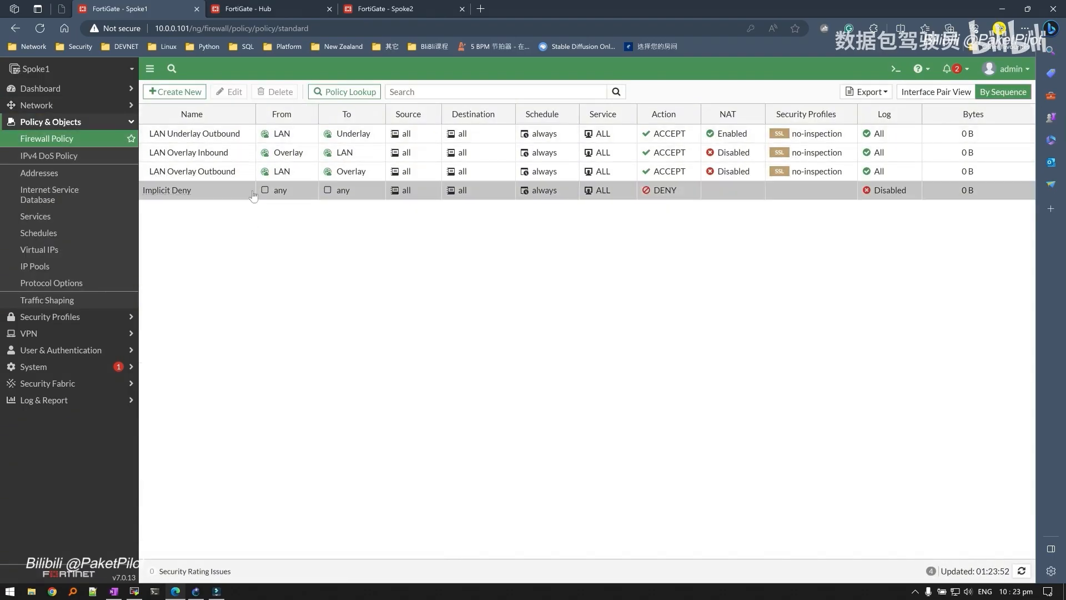
mouse_move(269, 140)
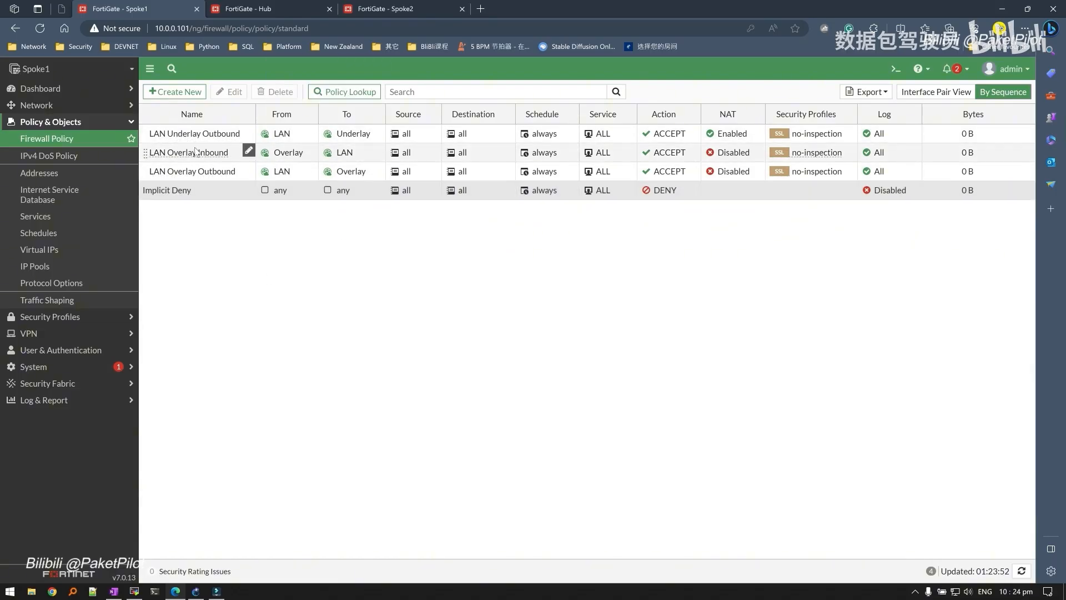
mouse_move(189, 154)
mouse_move(210, 139)
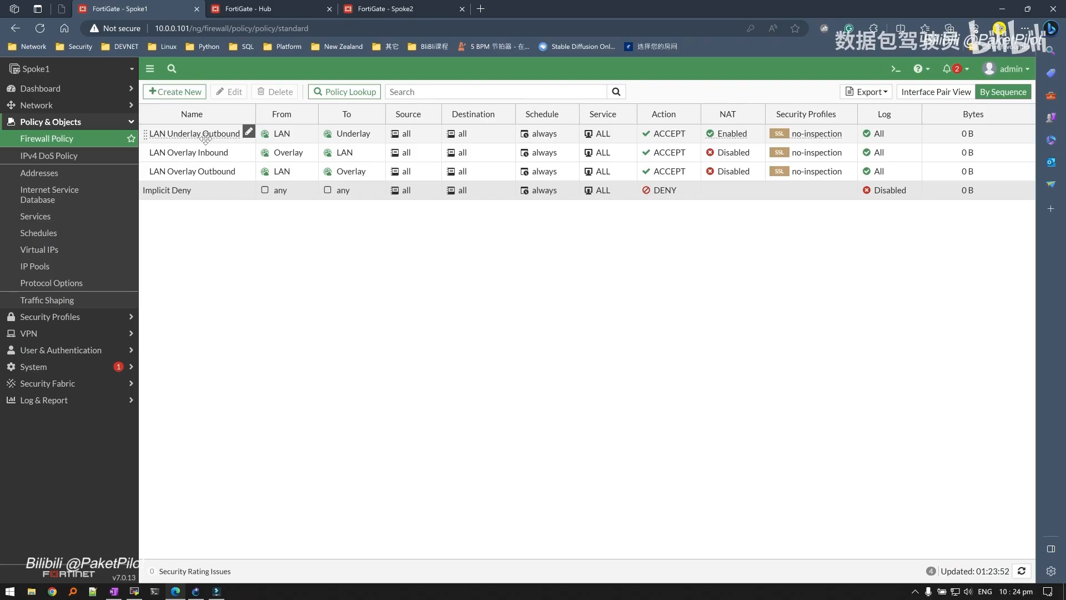
click(182, 147)
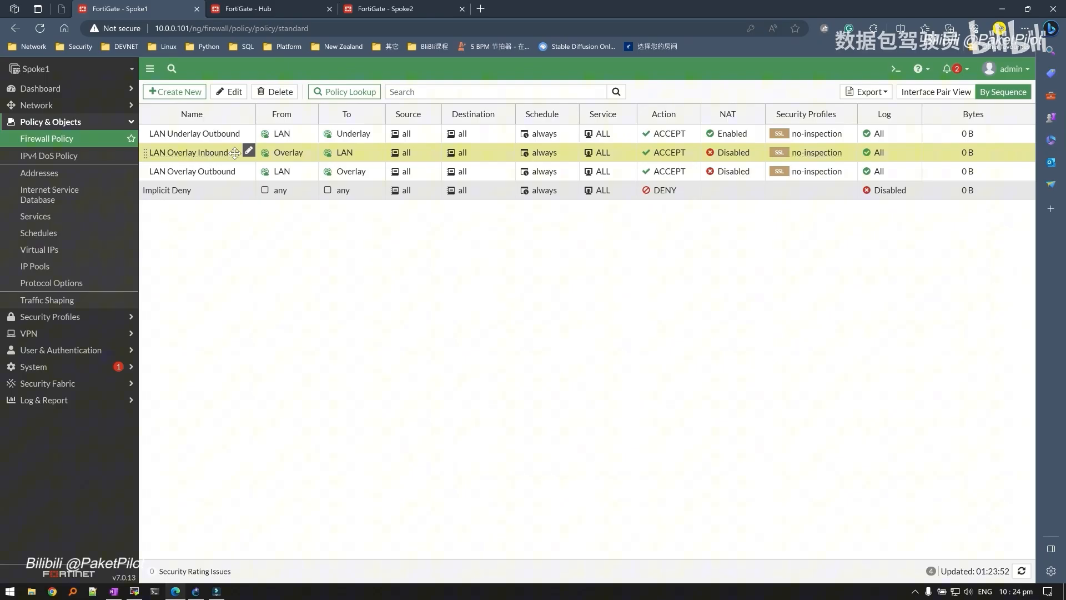
- Inspect the member interfaces of Spoke1's Underlay, Overlay and LAN SD-WAN zones
click(57, 106)
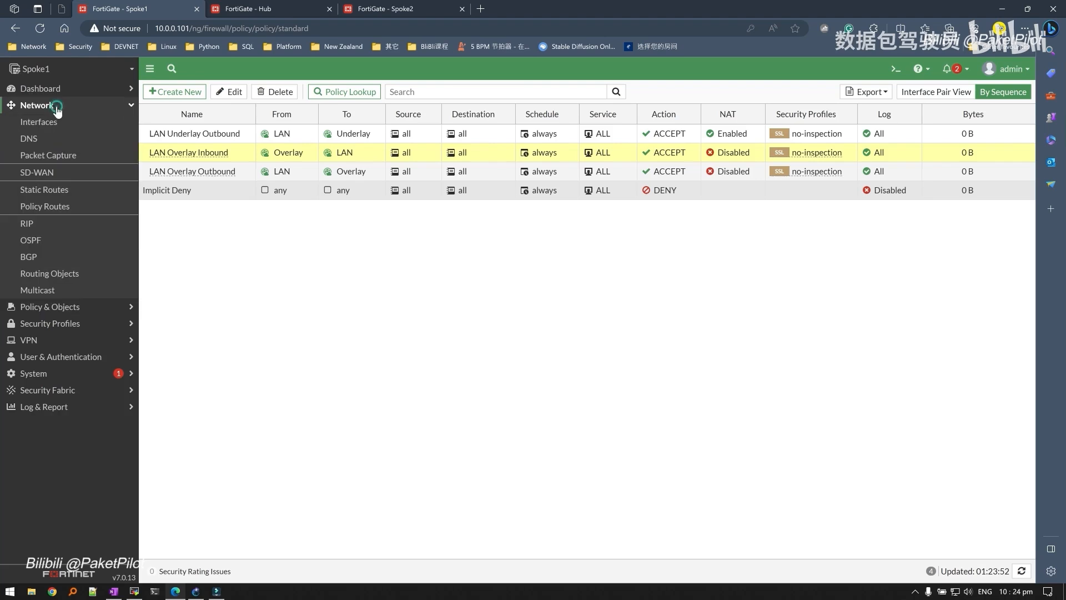
click(67, 172)
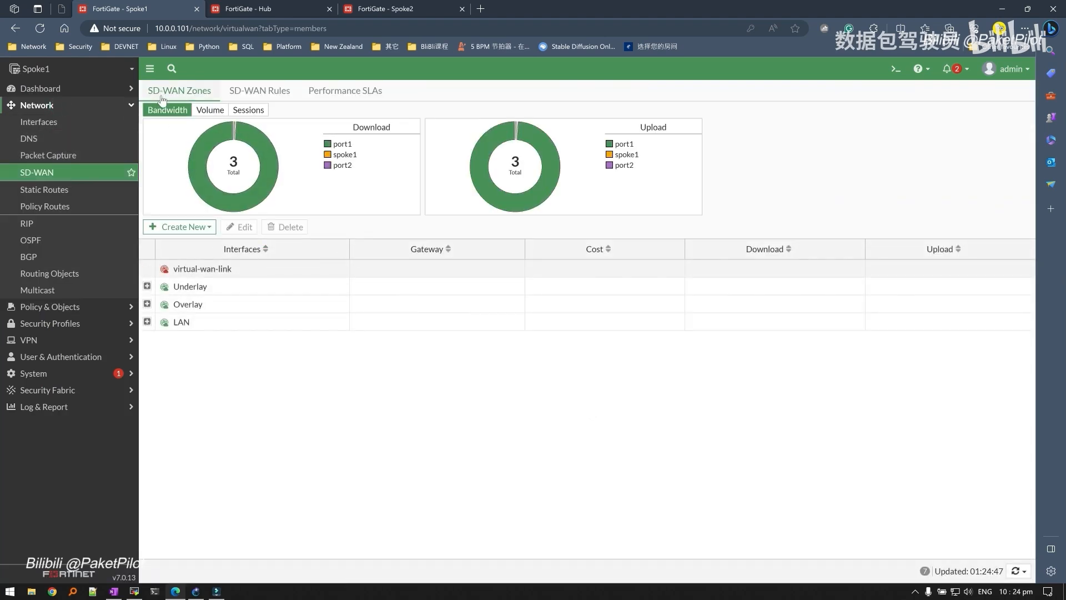
click(147, 286)
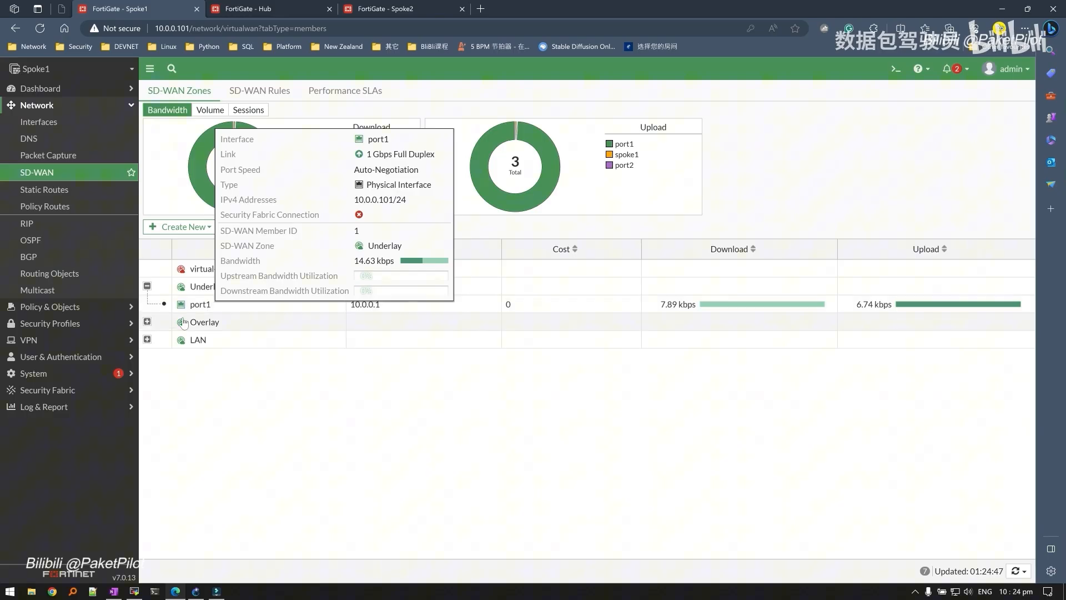
click(148, 322)
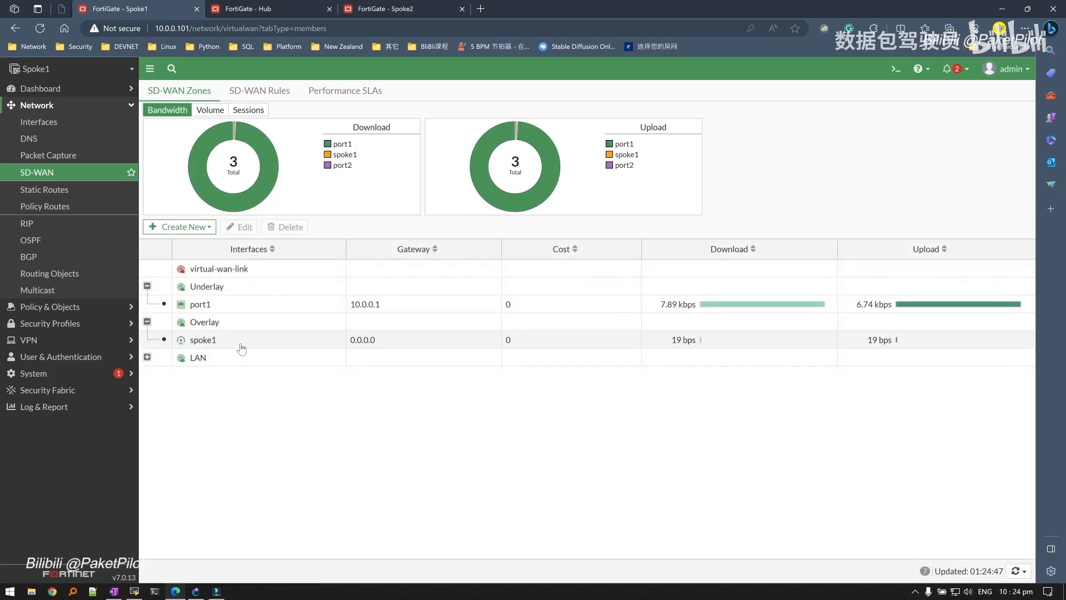
click(241, 347)
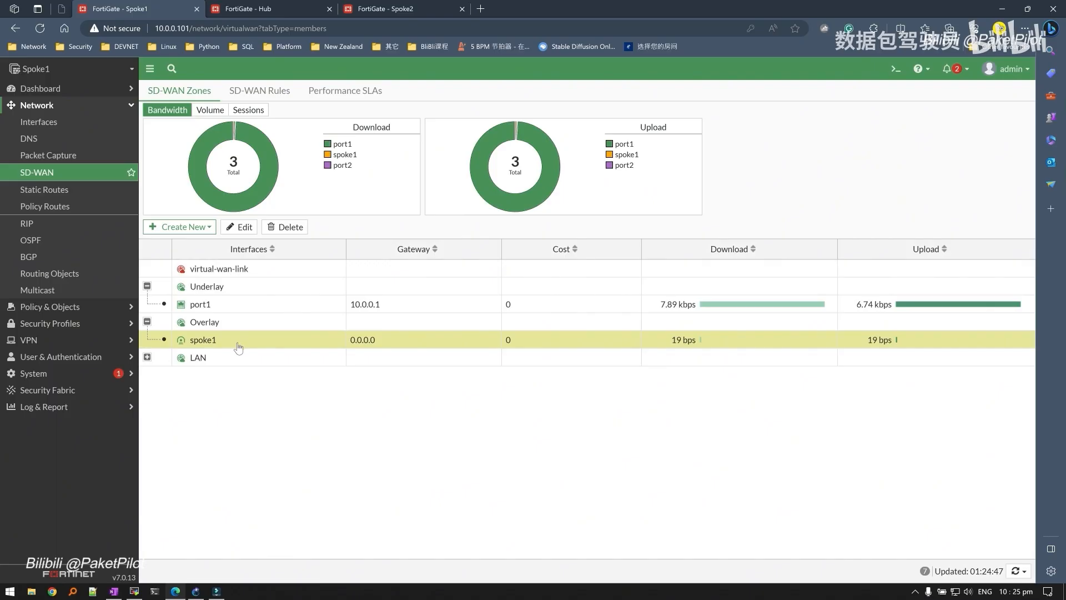
click(148, 357)
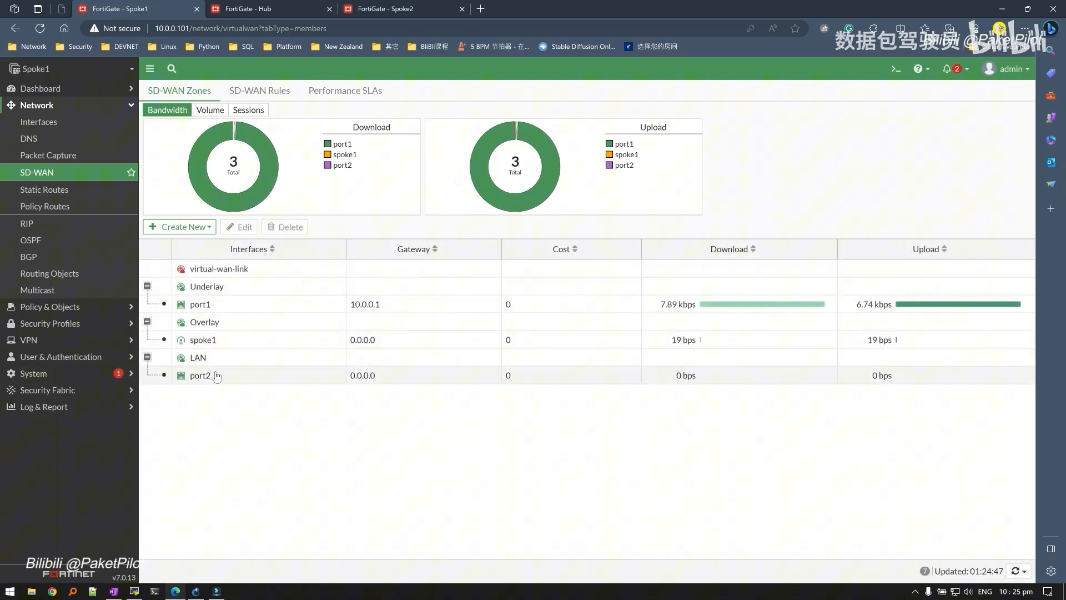
click(232, 382)
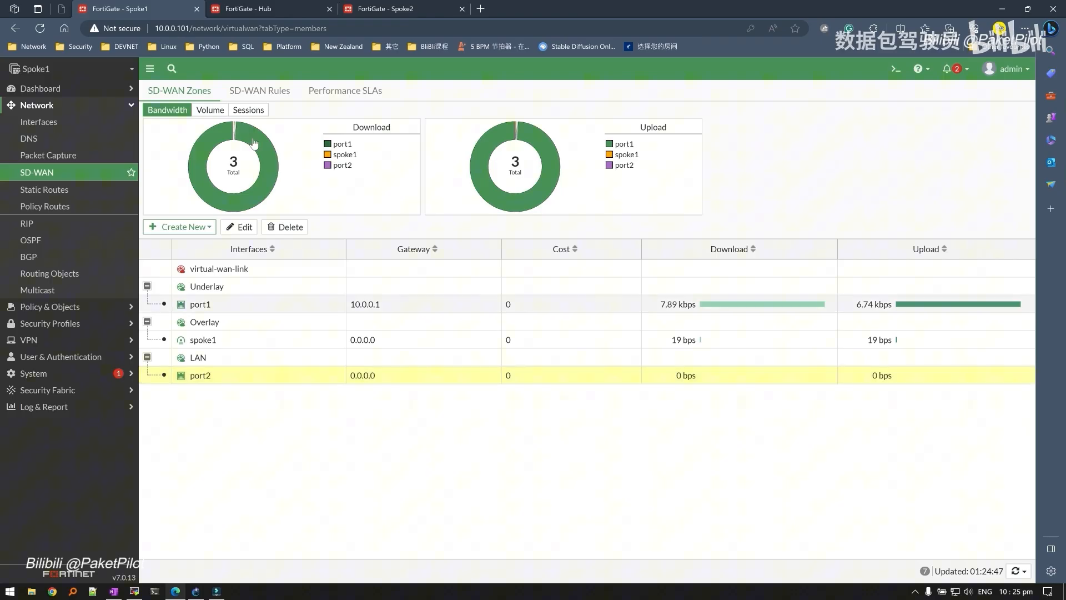
click(220, 305)
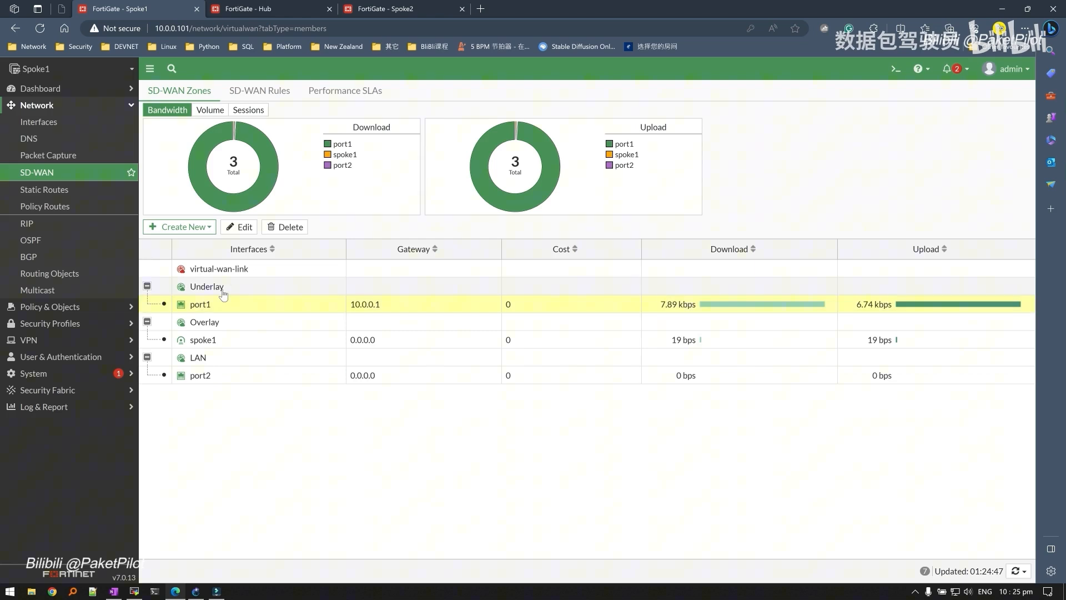
mouse_move(224, 293)
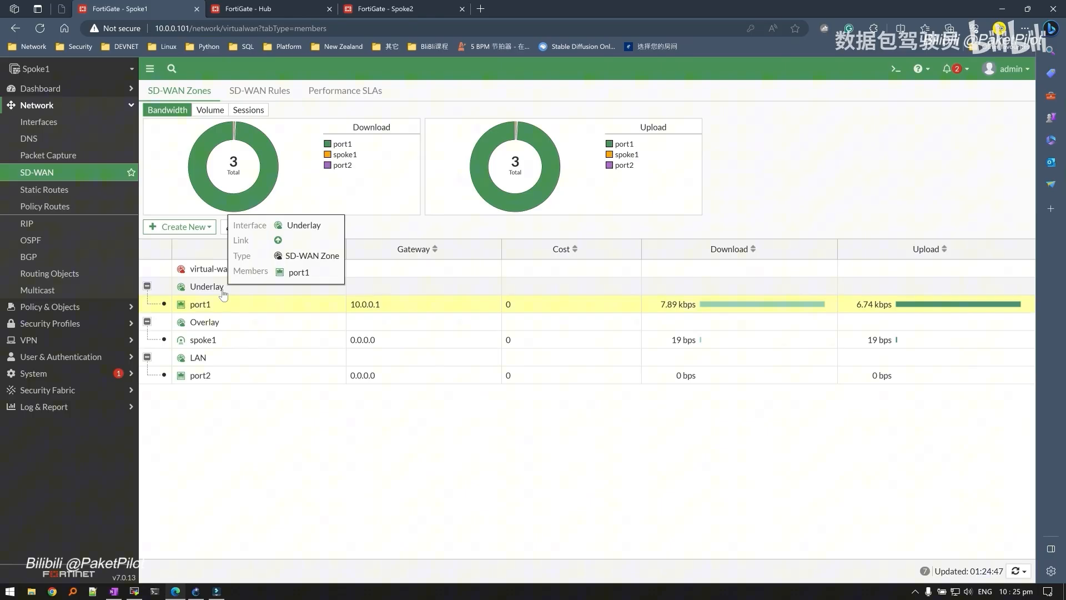
- Review the Overlay and Underlay SD-WAN rules on Spoke1, including their member interfaces
click(245, 94)
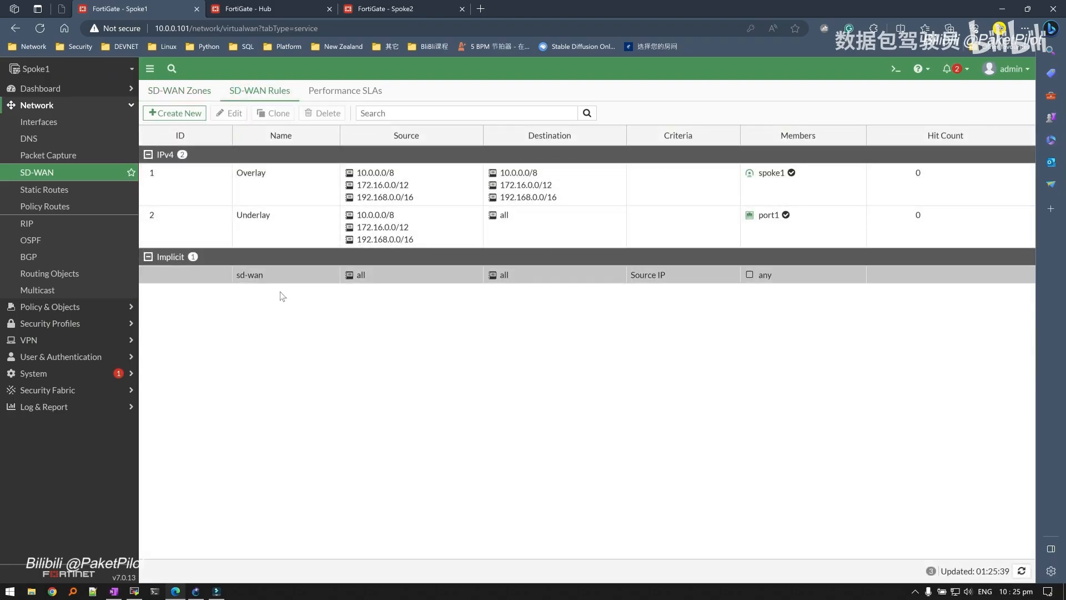
click(779, 183)
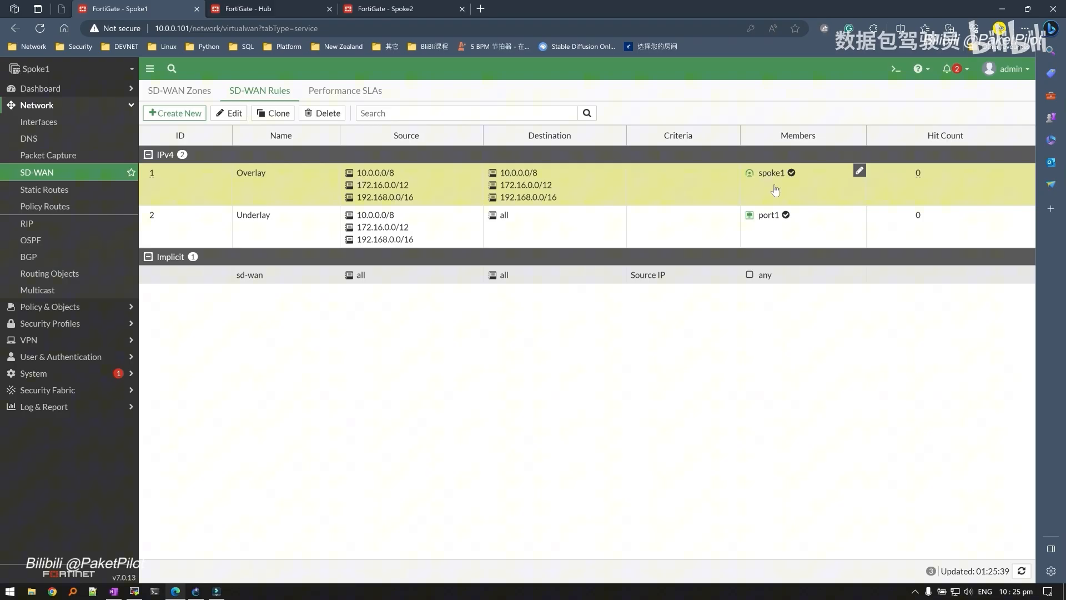
click(238, 229)
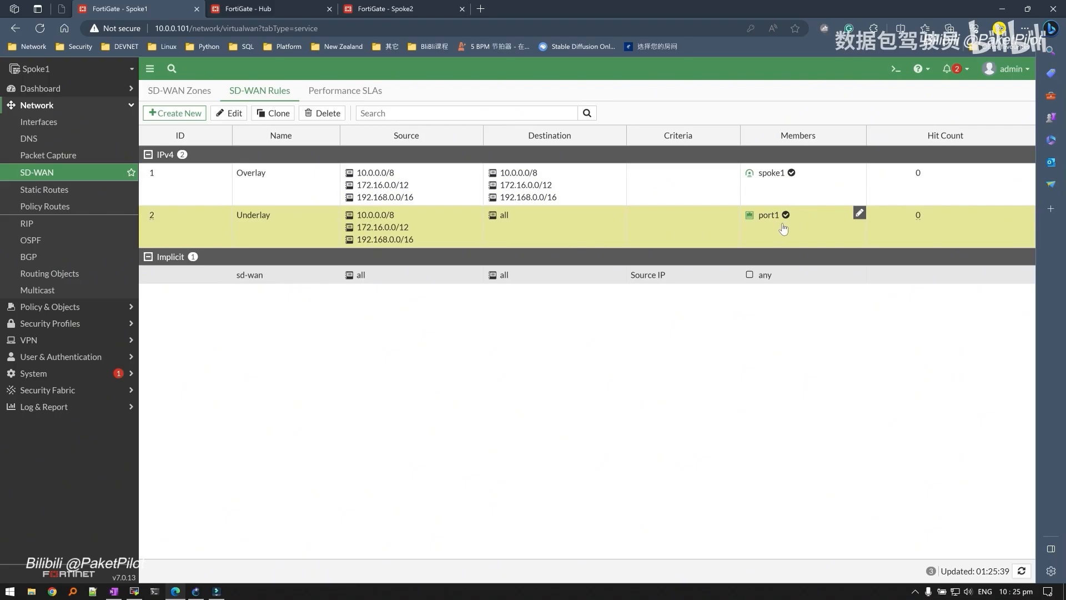
- Run "get router info routing-table all" in Spoke1's CLI console and check the next hops of the BGP routes
click(892, 71)
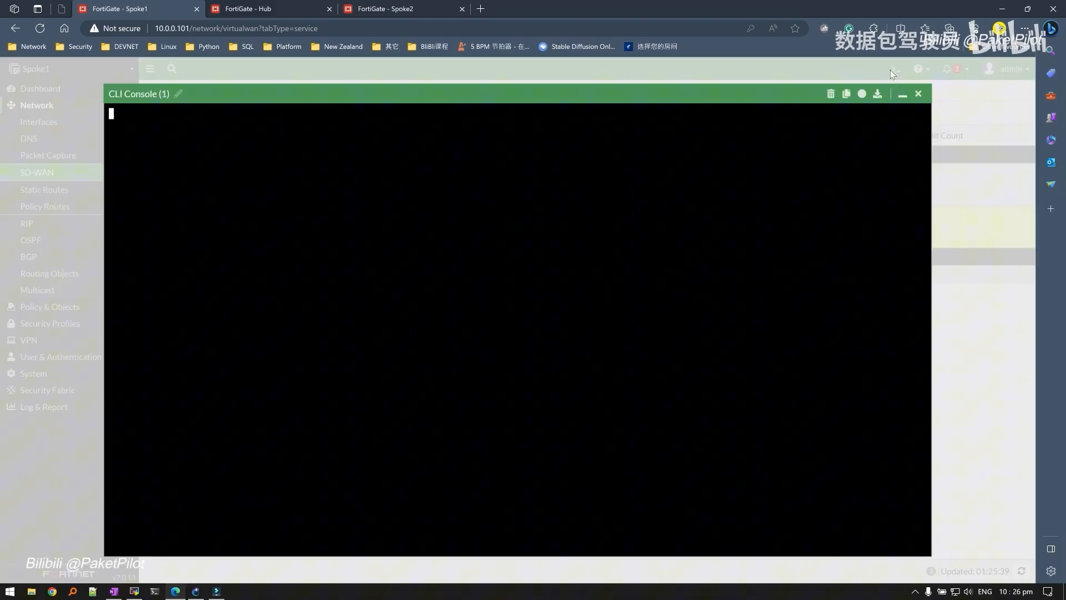
text(get router info routing-table all)
key(Return)
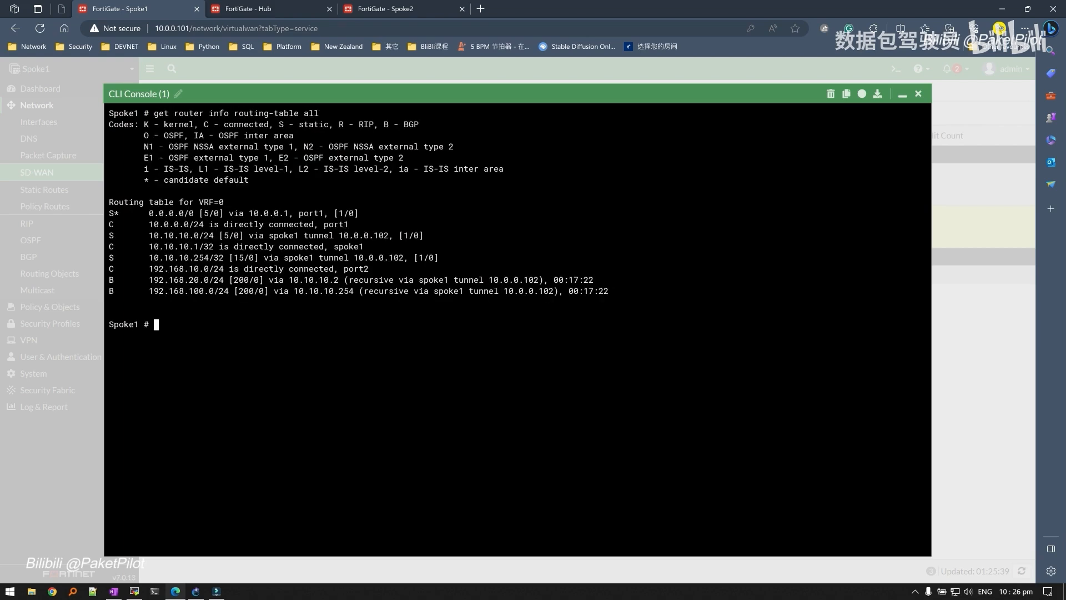
drag(108, 279, 611, 291)
drag(339, 280, 294, 280)
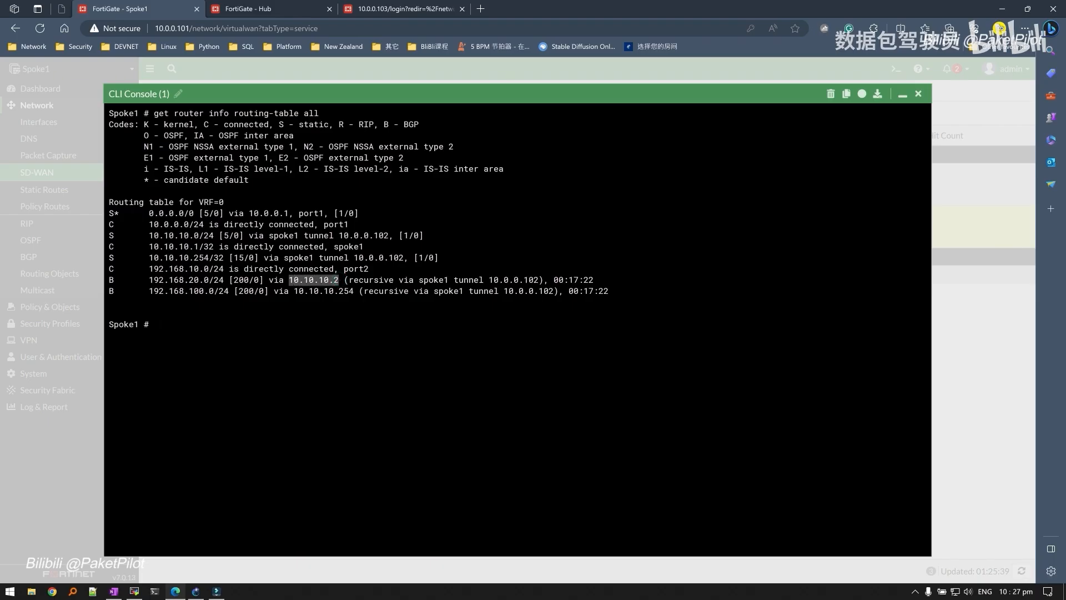
click(294, 280)
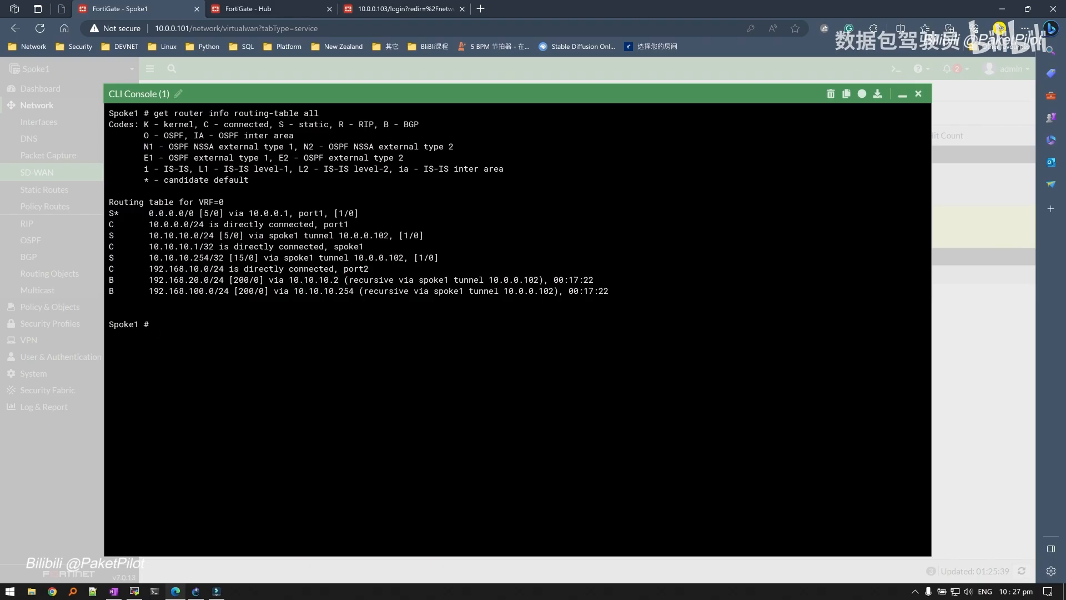
drag(354, 292, 299, 291)
text(get system)
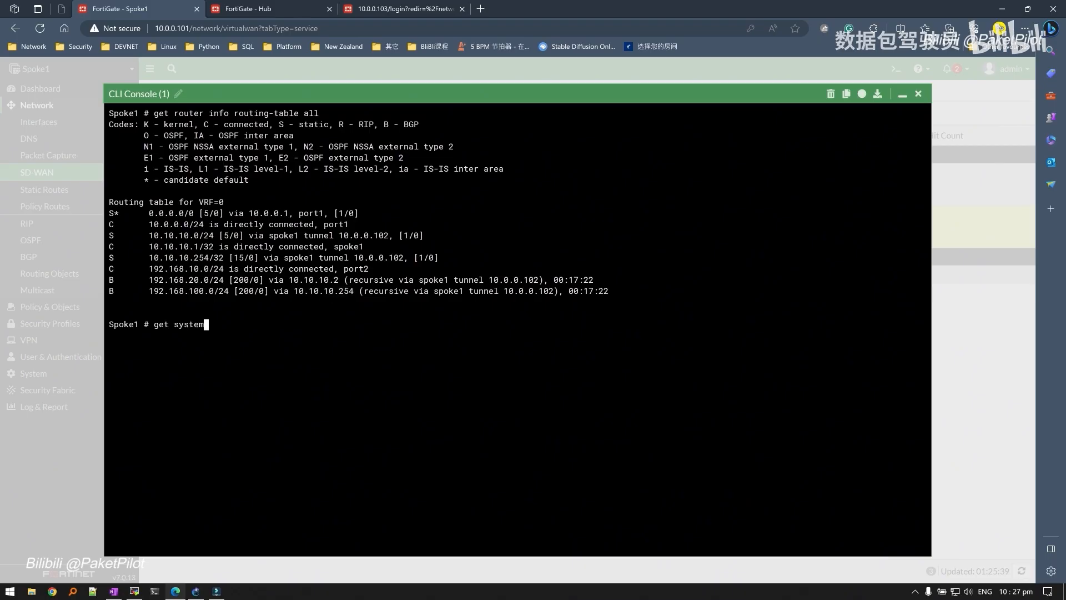
key(BackSpace)
key(BackSpace)
key(BackSpace)
key(BackSpace)
key(BackSpace)
key(BackSpace)
key(BackSpace)
key(BackSpace)
key(BackSpace)
key(BackSpace)
- Run "get router info bgp summary" on Spoke1 and check the BGP neighbor entry against the 192.168.100.0/24 route
text(get sy)
key(BackSpace)
key(BackSpace)
text(router info bgp  summary)
key(Return)
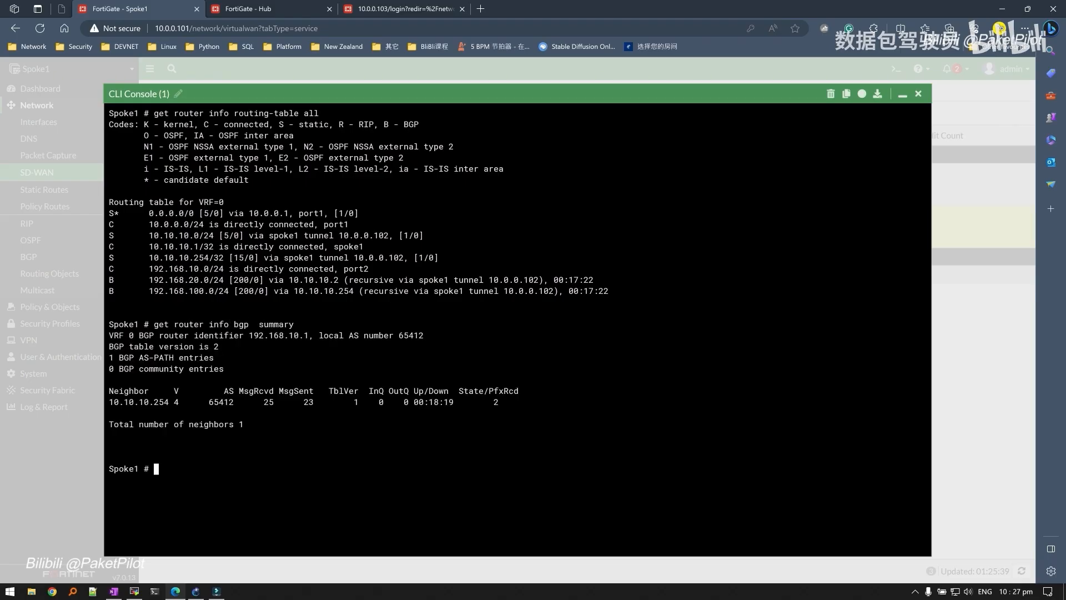
drag(114, 402, 503, 402)
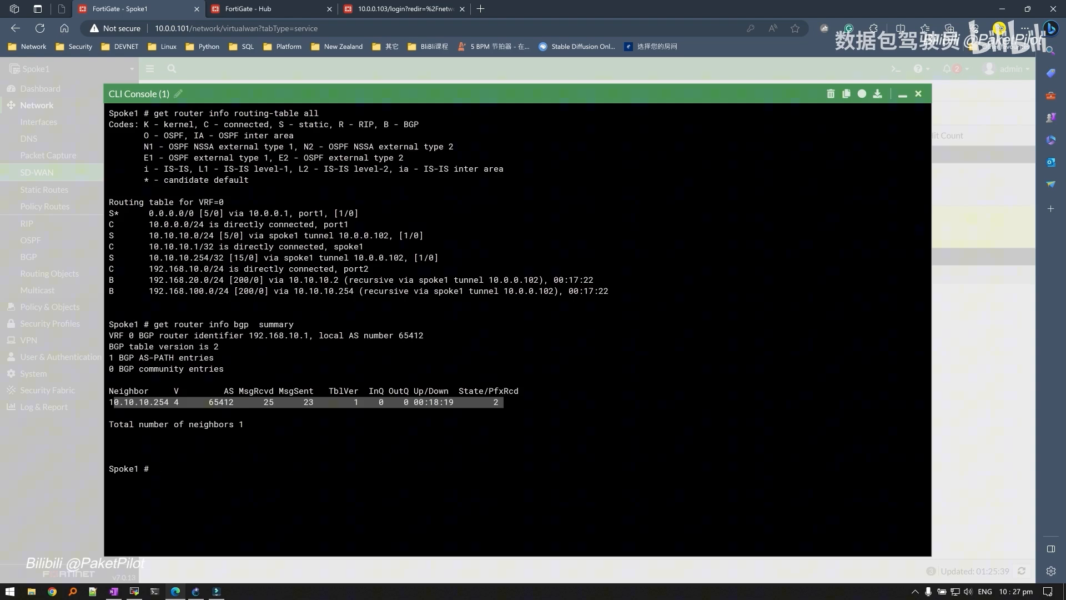
drag(149, 290, 255, 290)
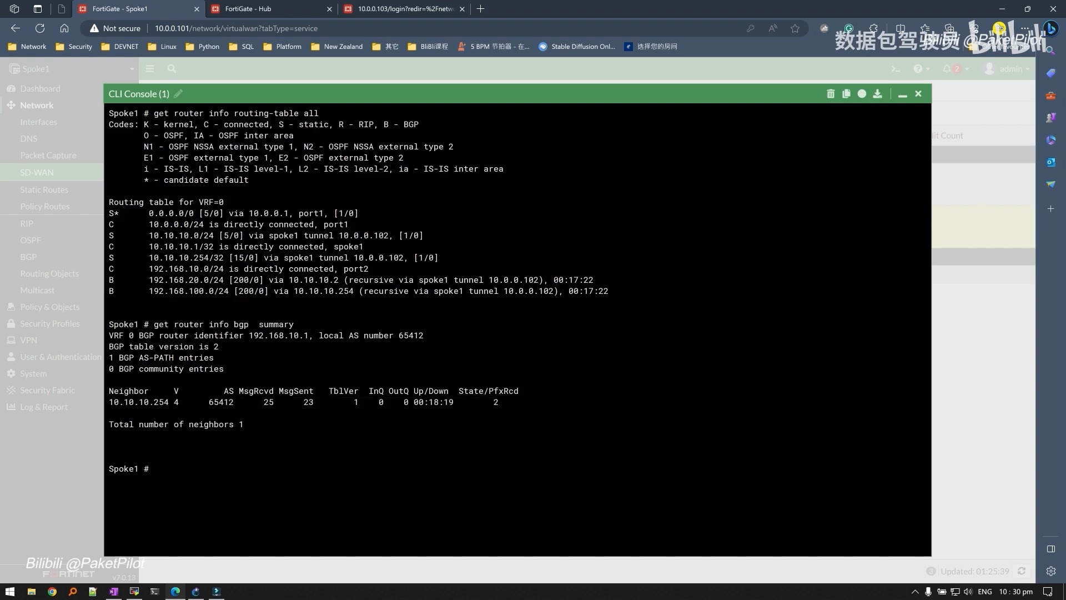
- Switch to MobaXterm and ping 192.168.100.1 from the S1-LAN session, stopping after a few replies
click(133, 591)
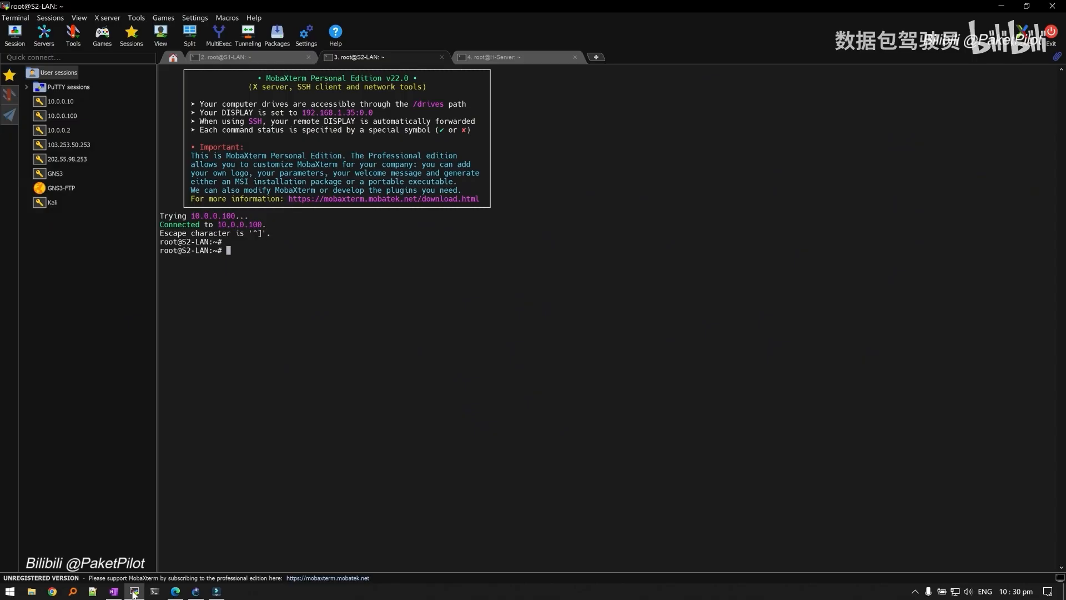
click(225, 57)
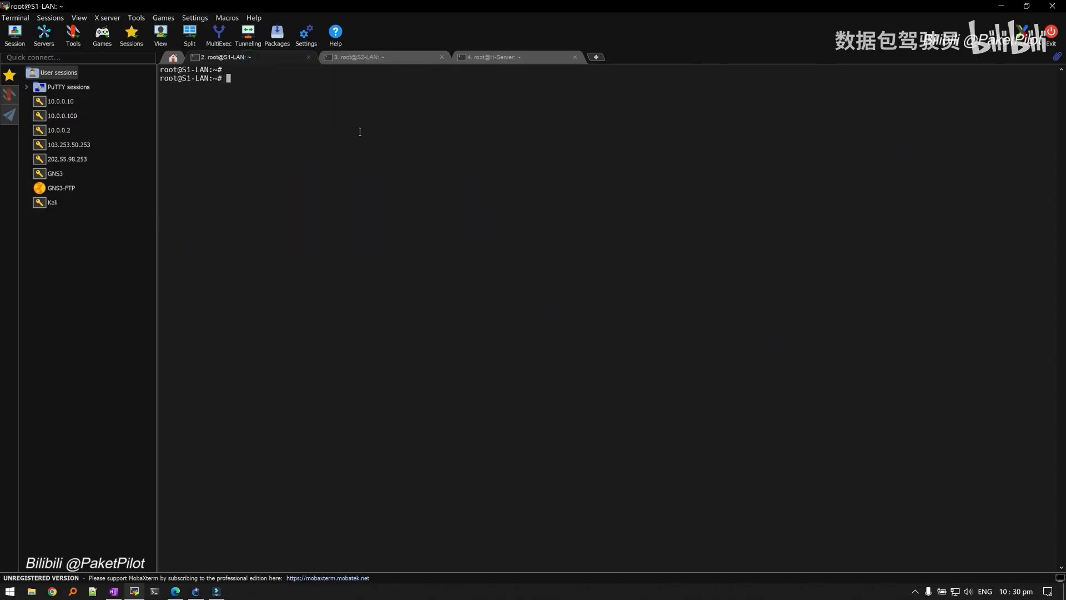
text(ping 192.168.1)
text(00.)
text(1)
key(Return)
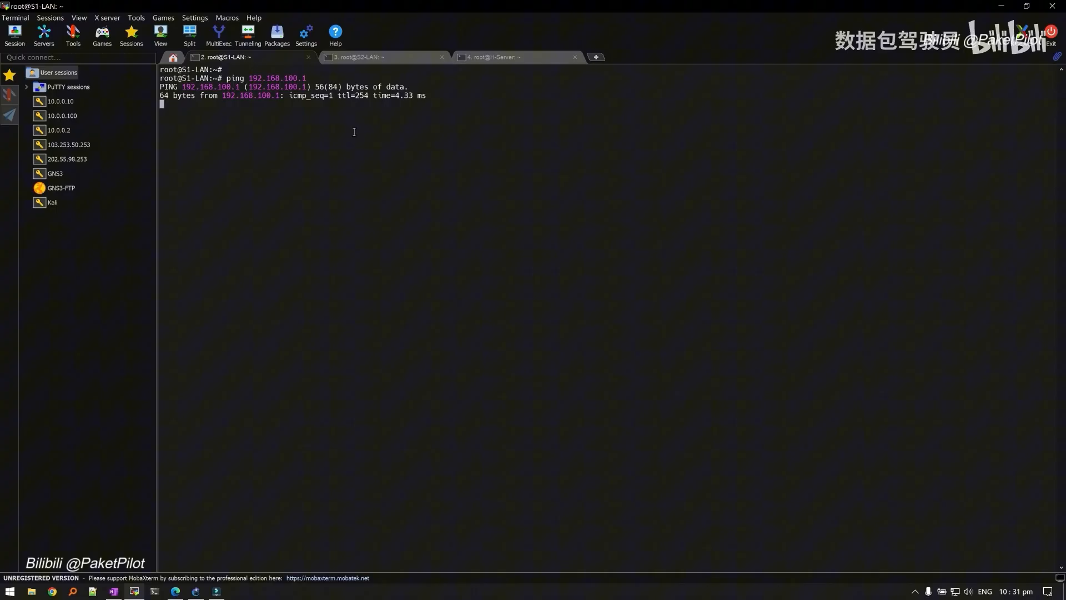
key(ctrl+c)
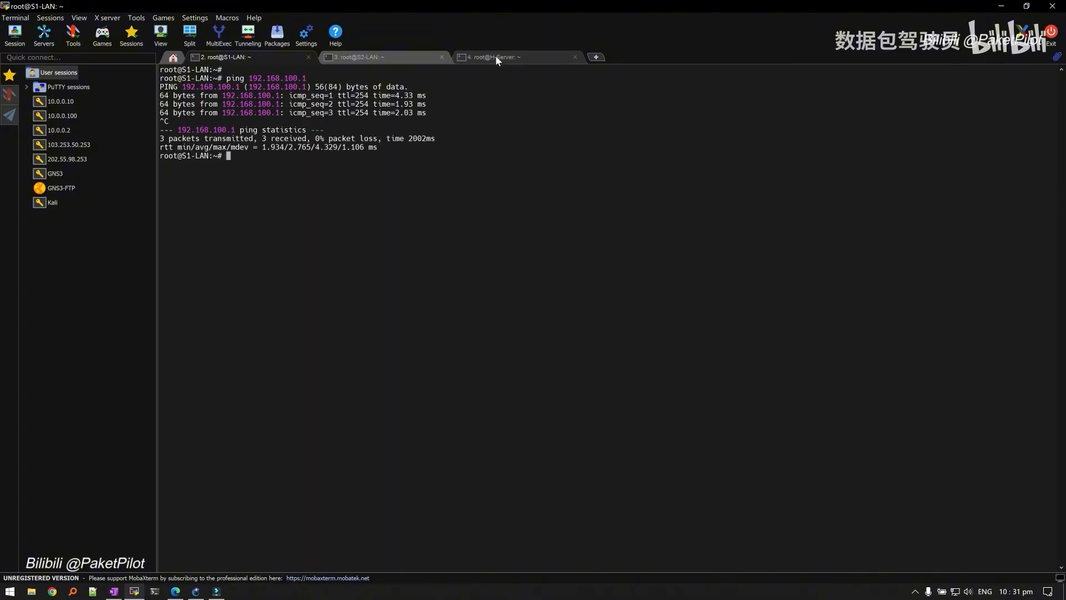
- Ping 192.168.100.1 from the S2-LAN session and stop it after several replies
click(386, 55)
text(ping )
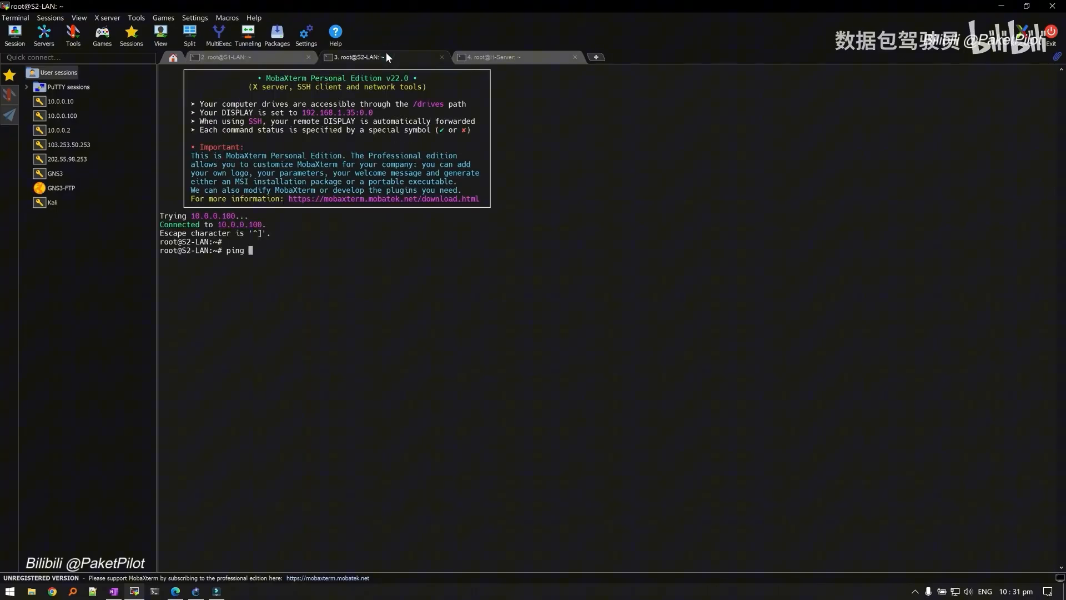
text(192.168.100.1)
key(Return)
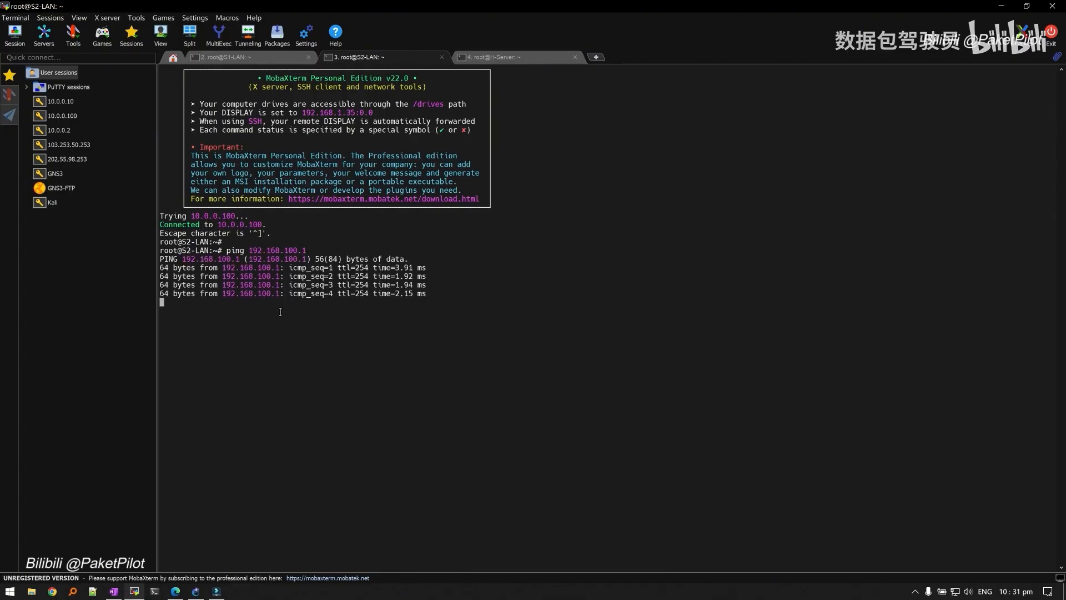
key(ctrl+c)
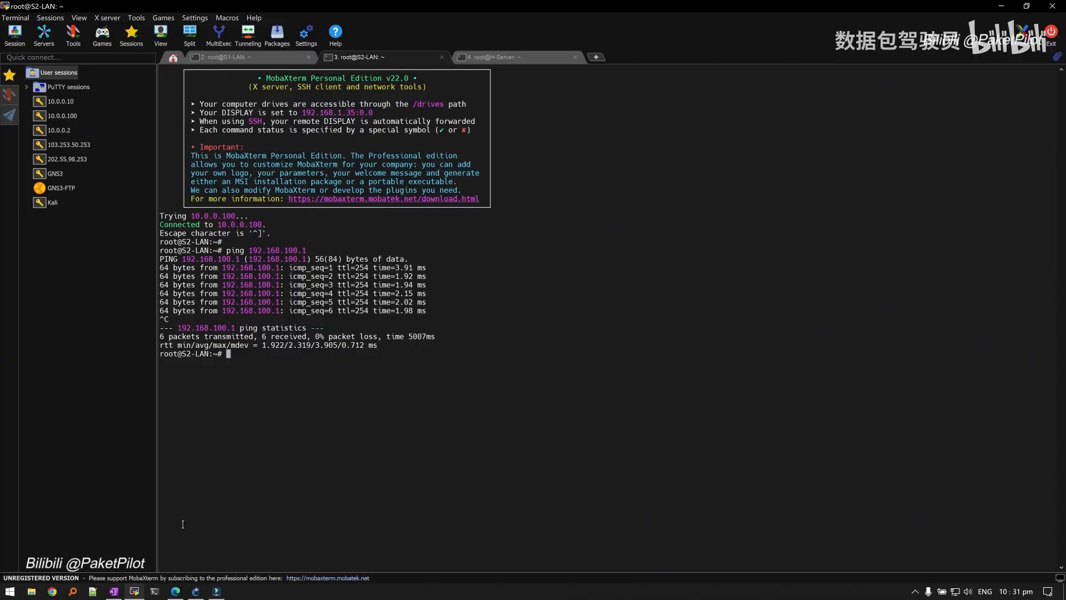
- Switch back to the Spoke1 FortiGate console in the browser and examine the routing table entries, including the 10.10.10.0/24 route
click(172, 593)
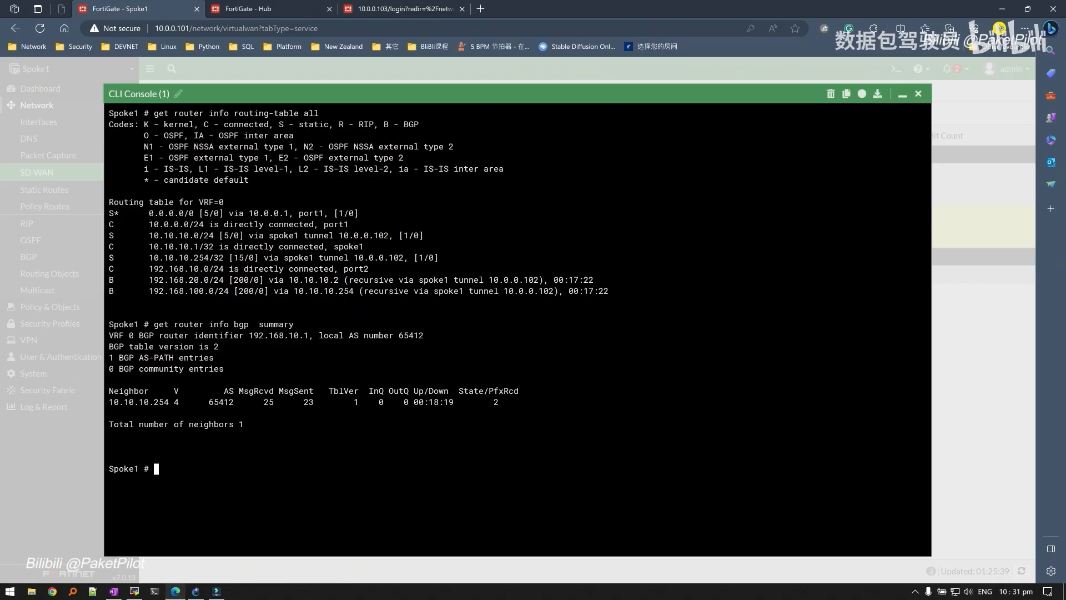
drag(110, 113, 472, 293)
drag(471, 294, 473, 301)
click(188, 249)
double_click(276, 236)
click(278, 236)
- Try to run "traceroute 192.168.20.1" in Spoke1's CLI console
text(ping)
key(BackSpace)
key(BackSpace)
key(BackSpace)
key(BackSpace)
text(traceroute 192.168.20.1)
key(Return)
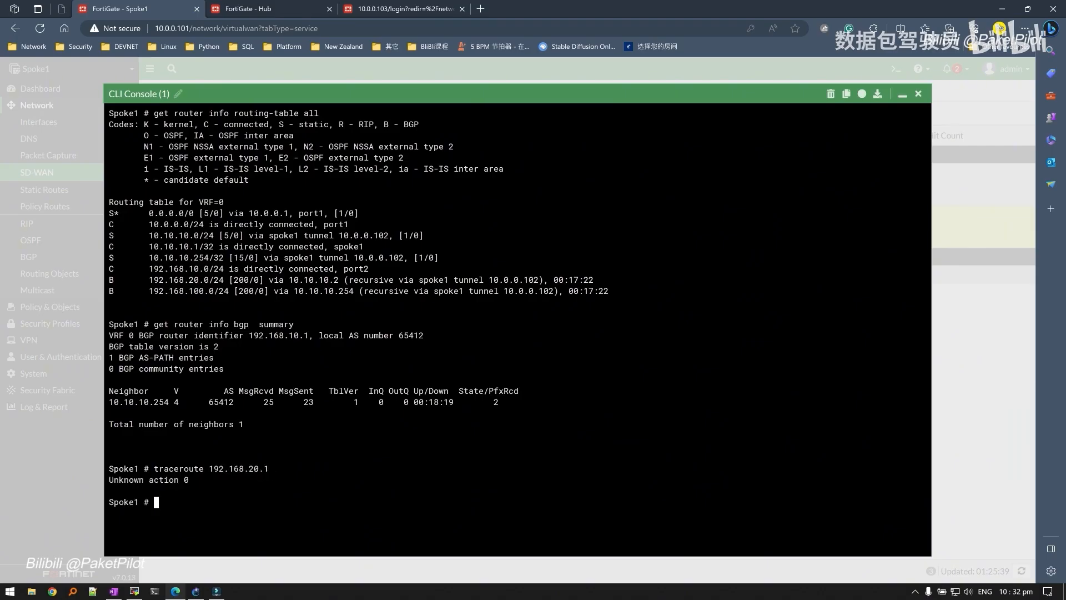
- Run "execute traceroute 192.168.20.1" on Spoke1 and check each hop's address
text(execute traceroute 192.168.20.1)
key(Return)
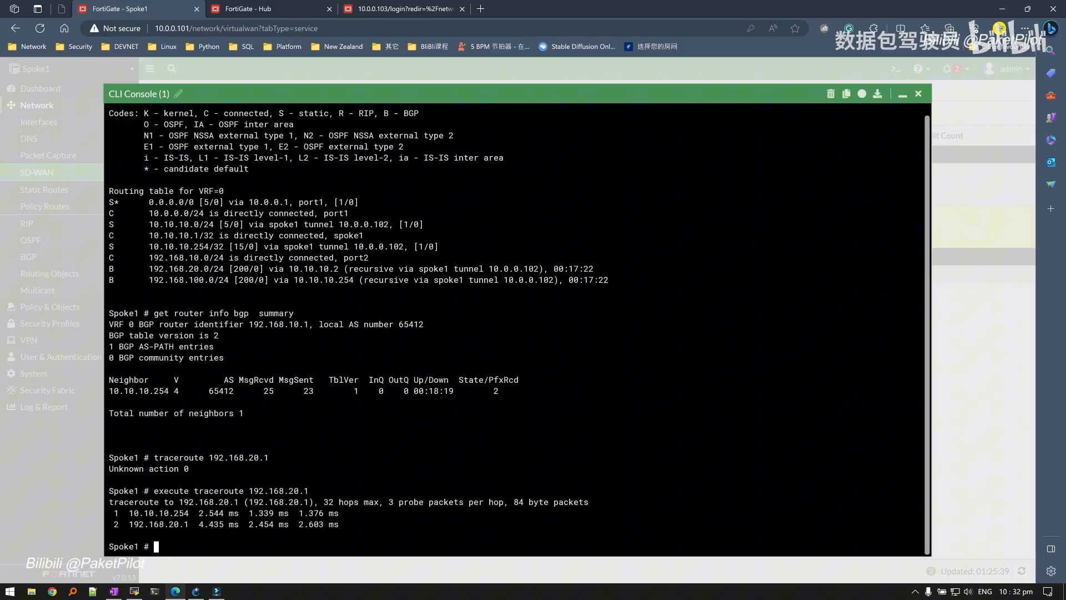
drag(129, 513, 189, 513)
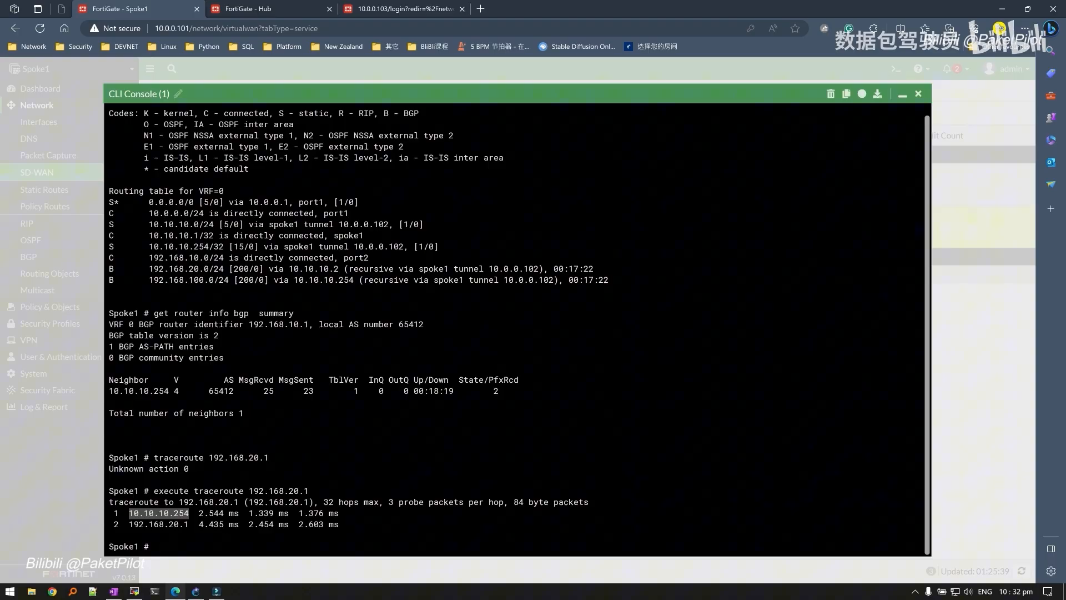
drag(134, 524, 189, 524)
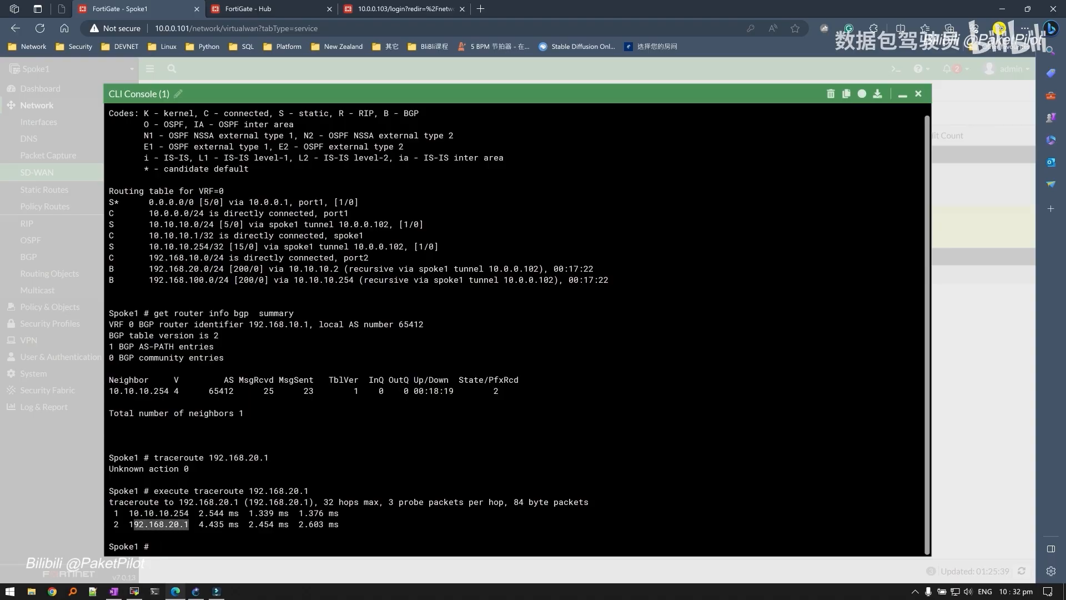
click(189, 524)
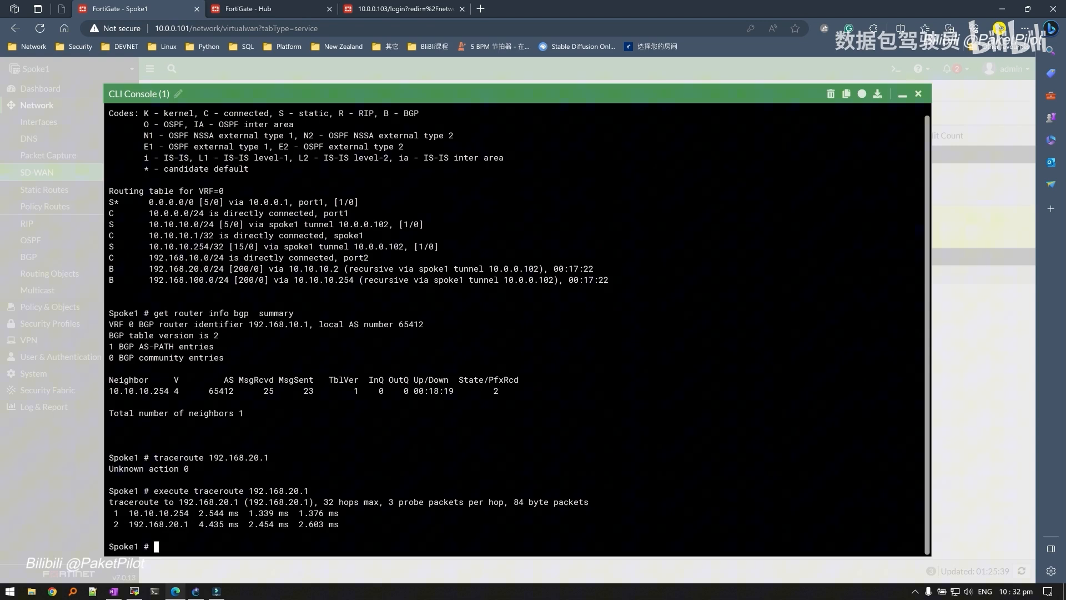
- Repeat the traceroute to 192.168.20.1 on Spoke1 and compare its hops with the first run
key(Up)
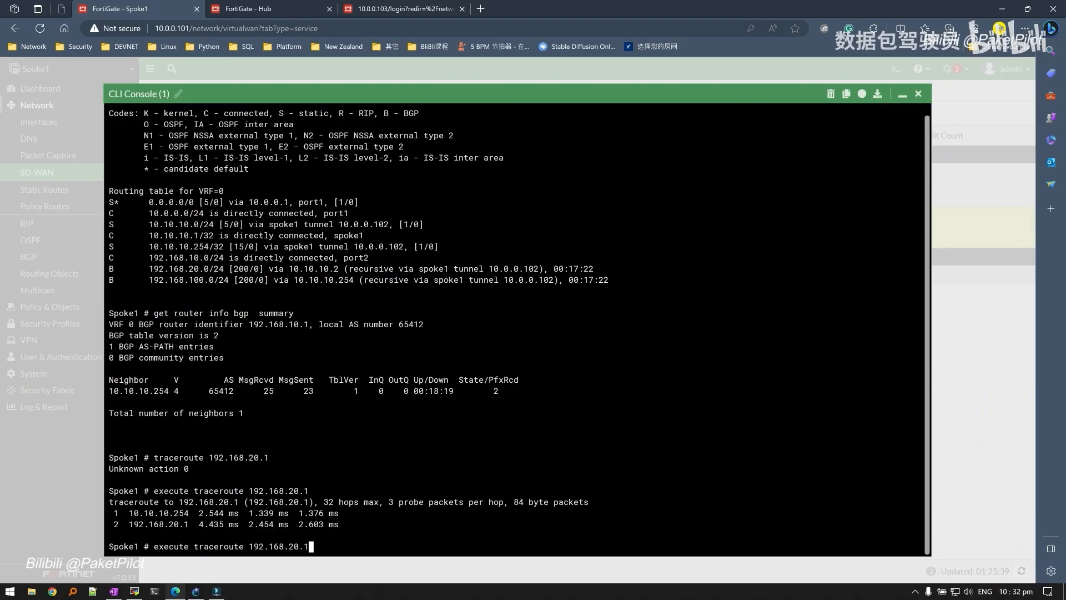
key(Return)
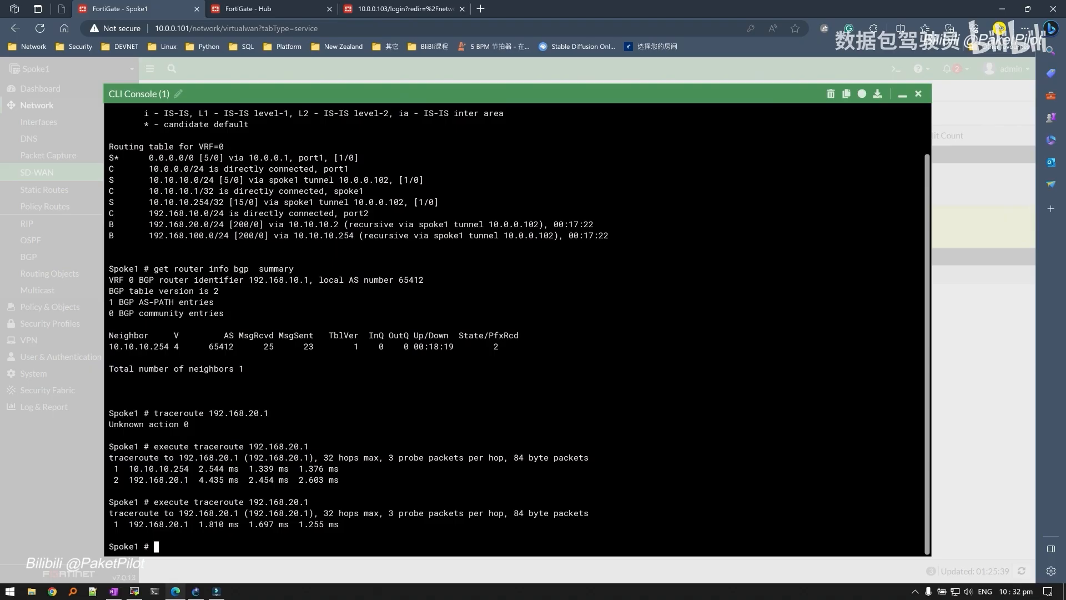
drag(109, 502, 354, 525)
drag(129, 525, 189, 524)
- Run "get router info routing-table all" on Spoke1 and examine the spoke1_0 entries and the next hop of the 192.168.20.0/24 route
text(get router info routing-table all)
key(Return)
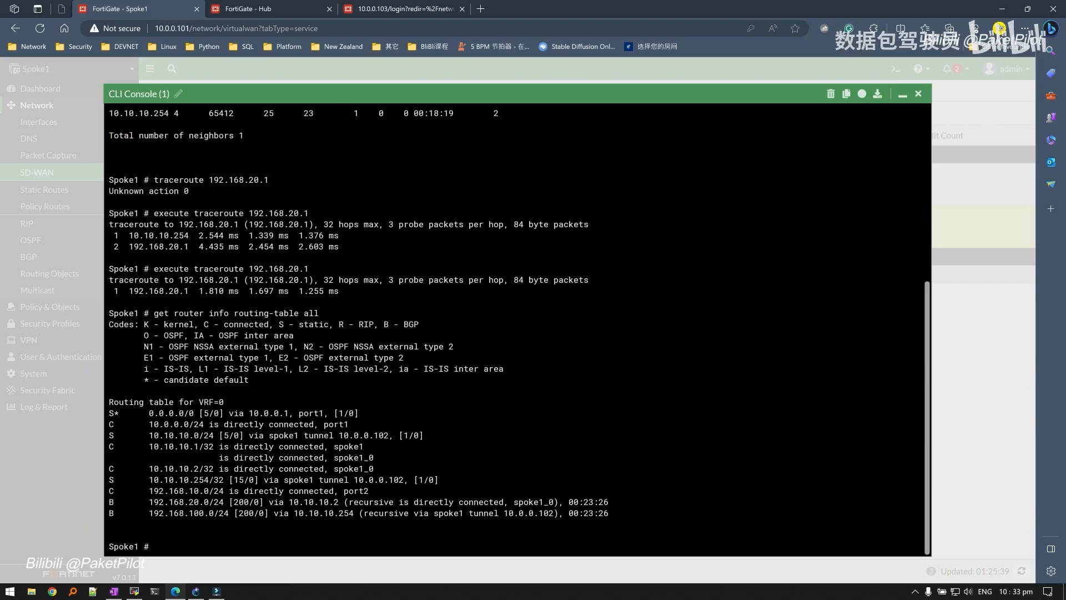
drag(380, 457, 221, 457)
click(321, 458)
double_click(349, 447)
drag(149, 502, 410, 502)
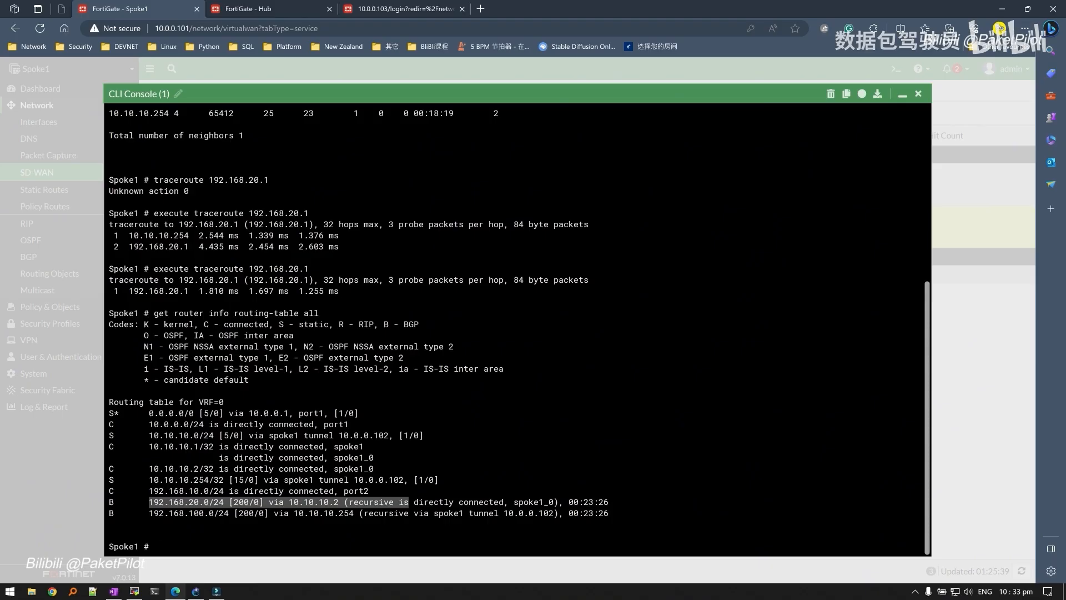
drag(289, 502, 339, 502)
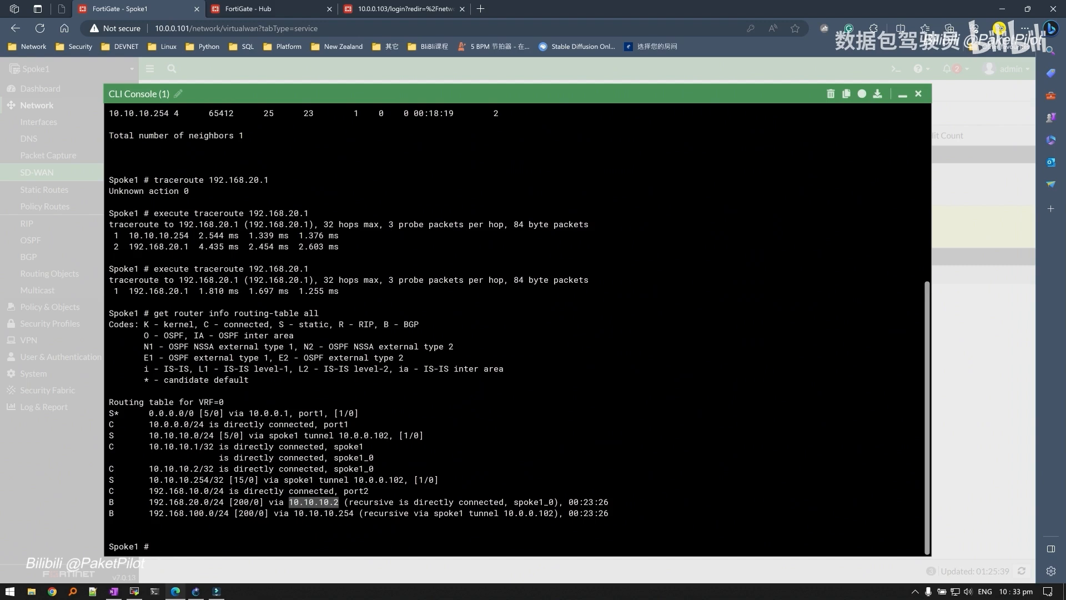
drag(334, 457, 373, 457)
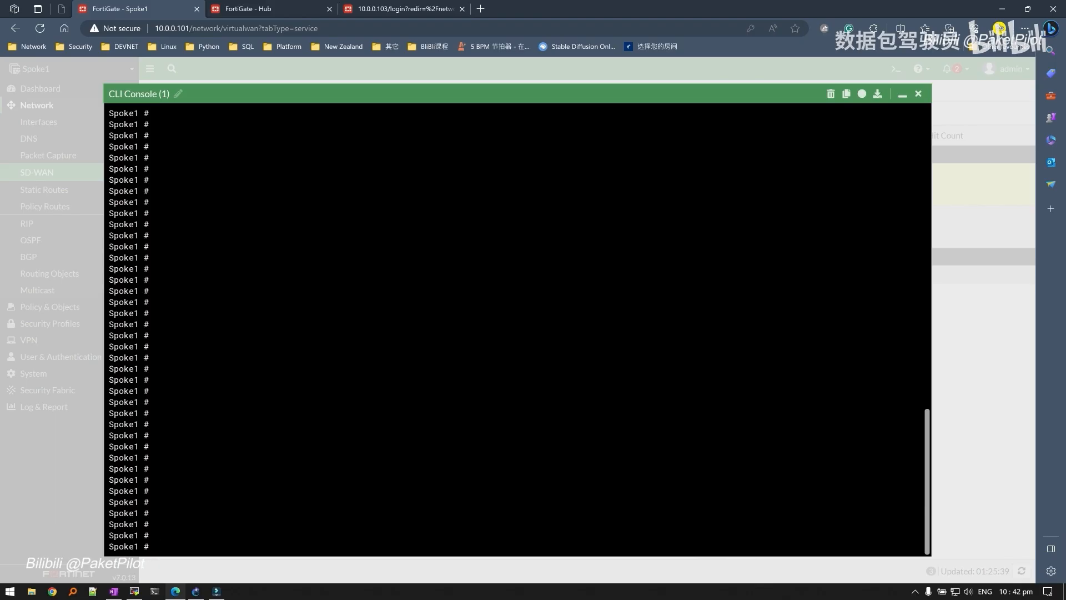
- Run "execute traceroute 8.8.8.8" on Spoke1 and examine the first hops and the rest of the path
text(execute traceroute 8.8.8.8)
key(Return)
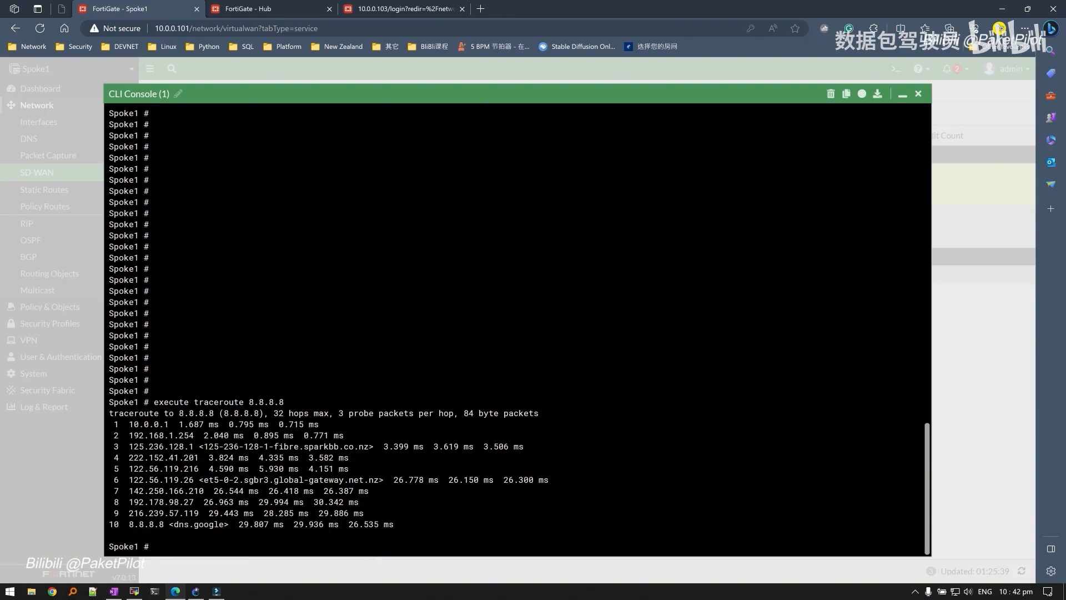
drag(129, 424, 328, 425)
triple_click(161, 436)
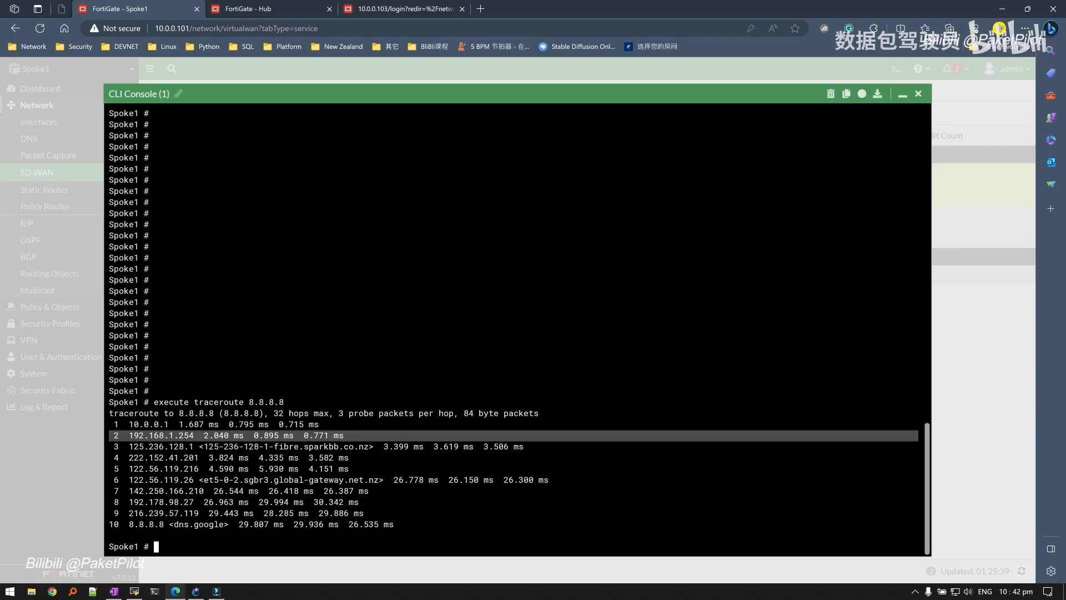
drag(133, 447, 402, 524)
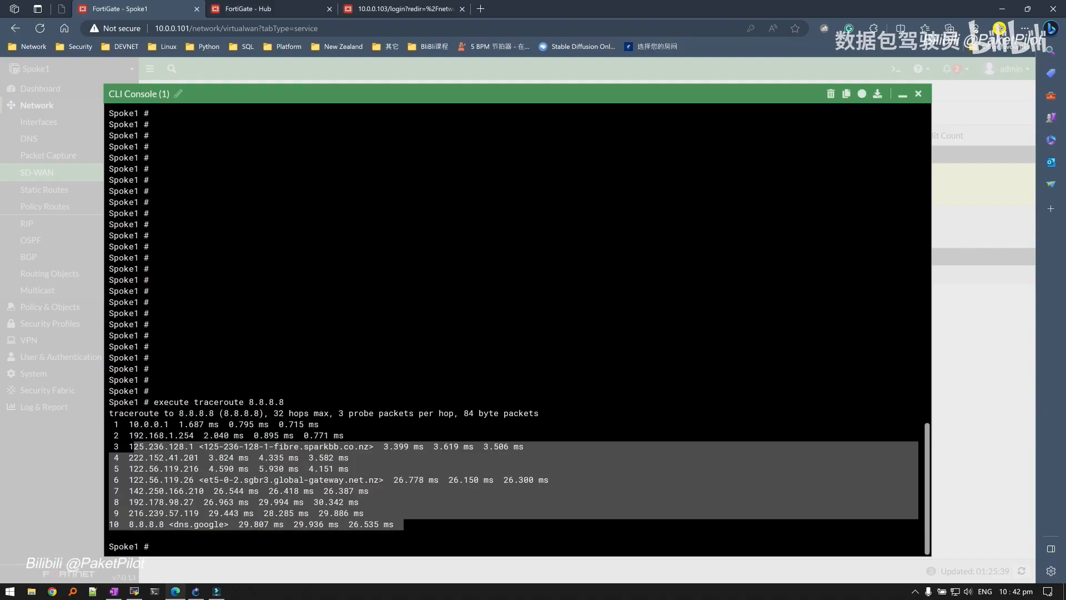
click(161, 436)
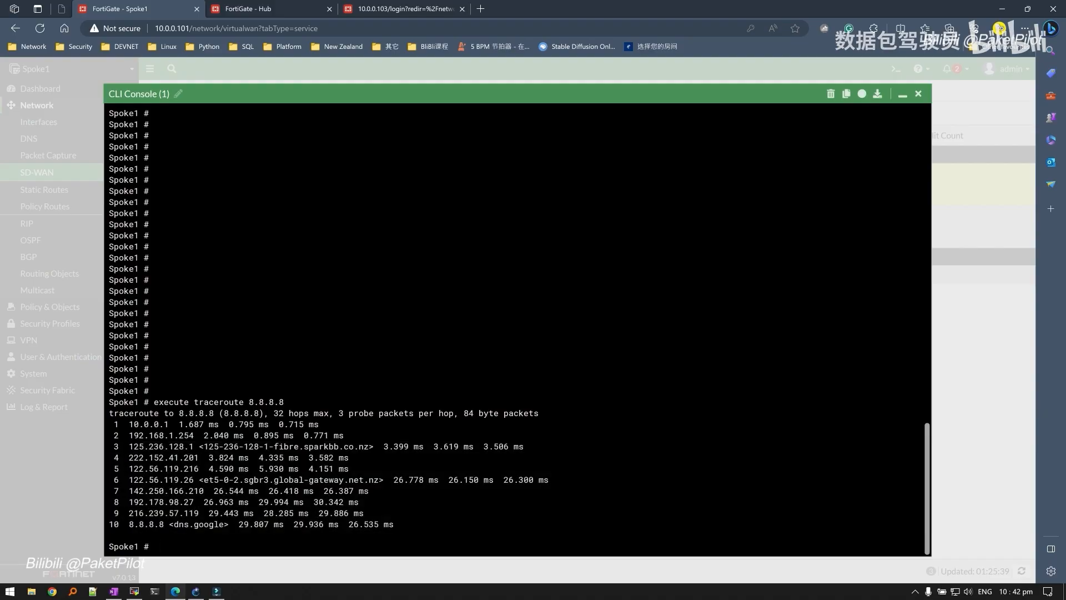
triple_click(161, 435)
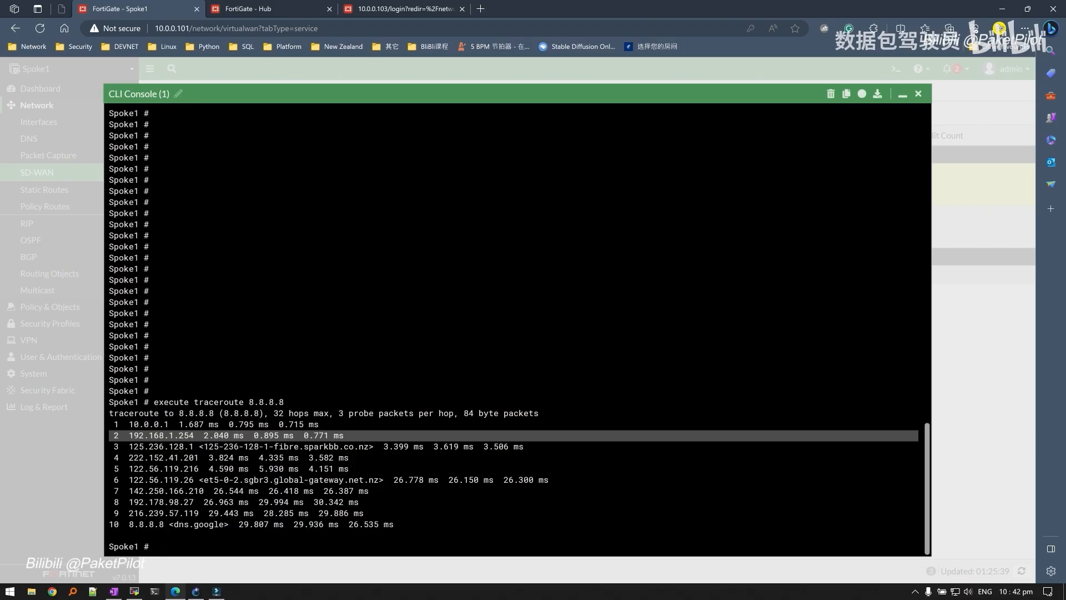
double_click(161, 436)
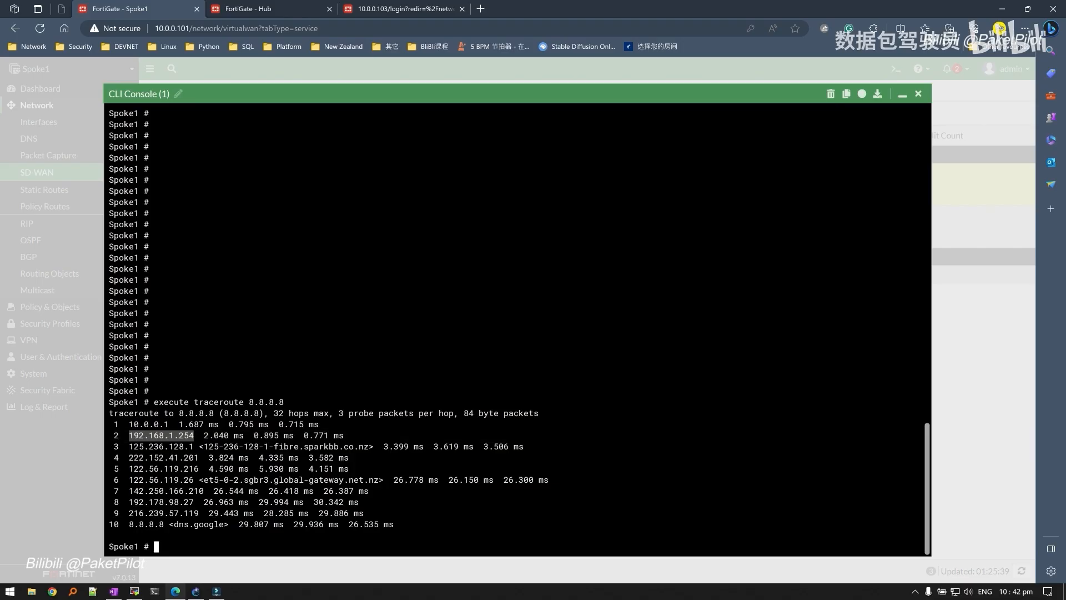
- Minimize the CLI console and review the sources, destinations and members of the Overlay and Underlay SD-WAN rules
click(905, 96)
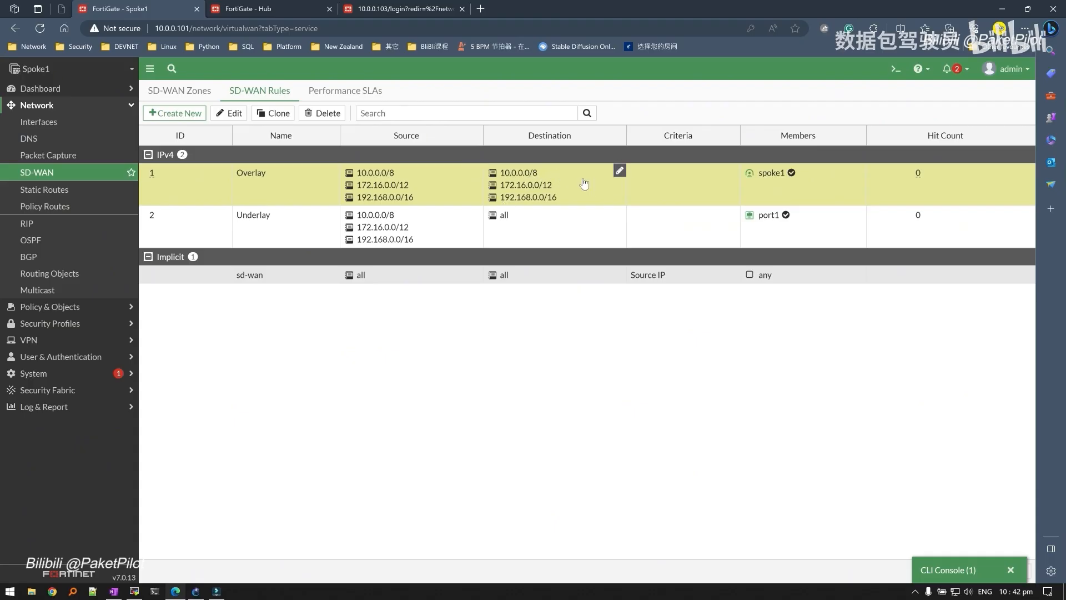
mouse_move(767, 177)
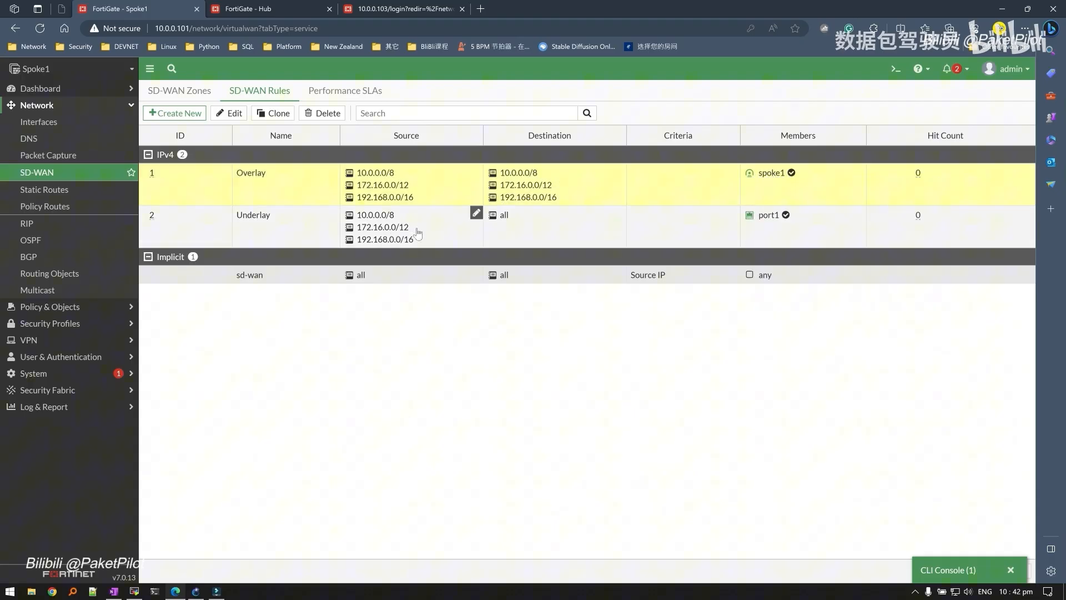
click(539, 233)
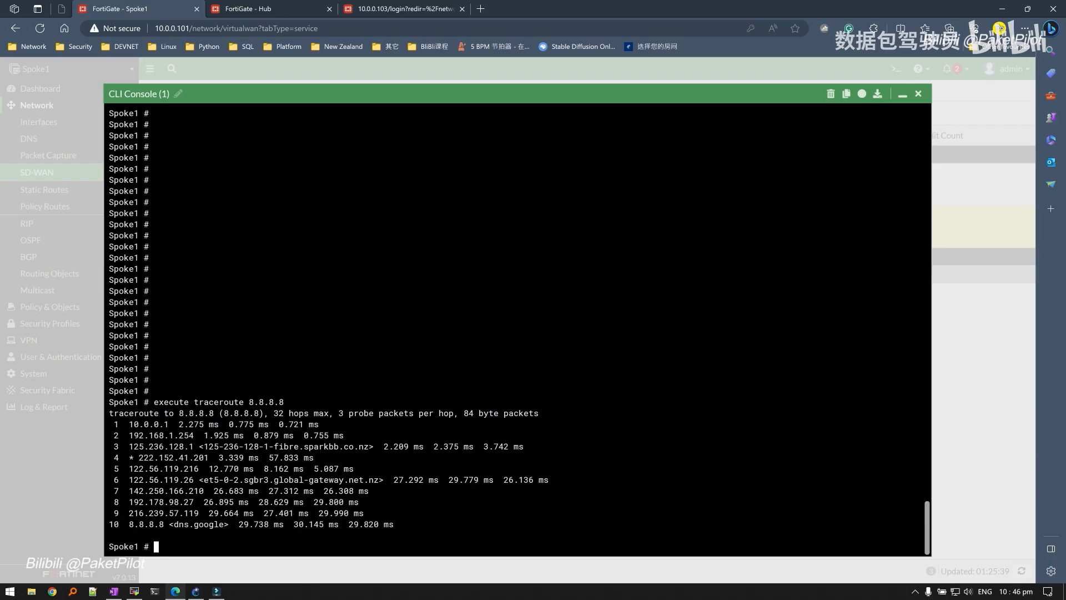
- Paste the debug commands into Spoke1's console to enable debugging, filter the flow on address 192.168.1.40 and start tracing 100 packets
right_click(348, 334)
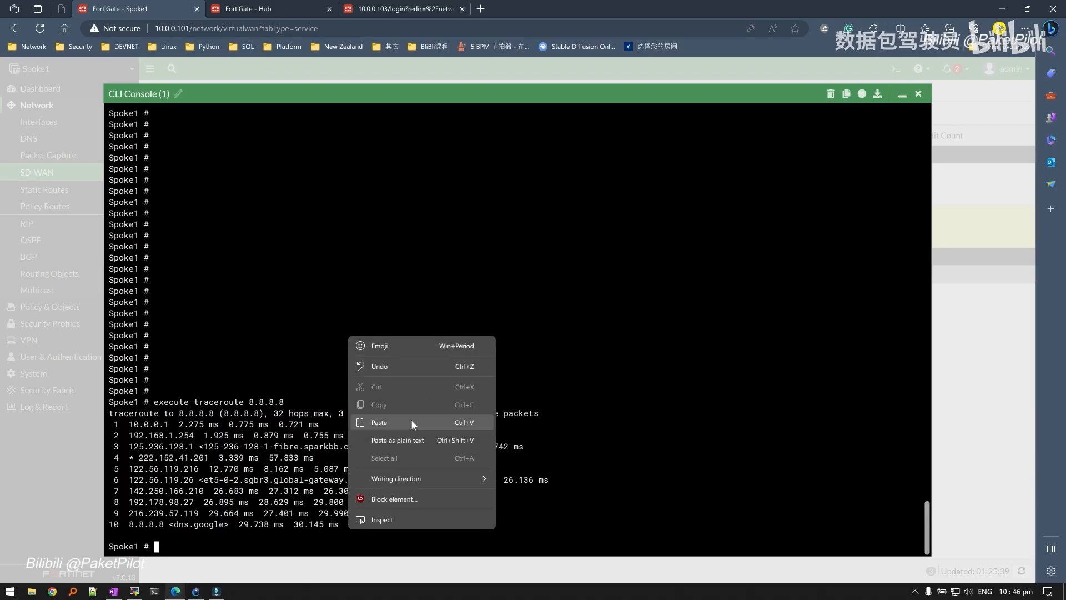
click(411, 419)
key(Return)
key(Return)
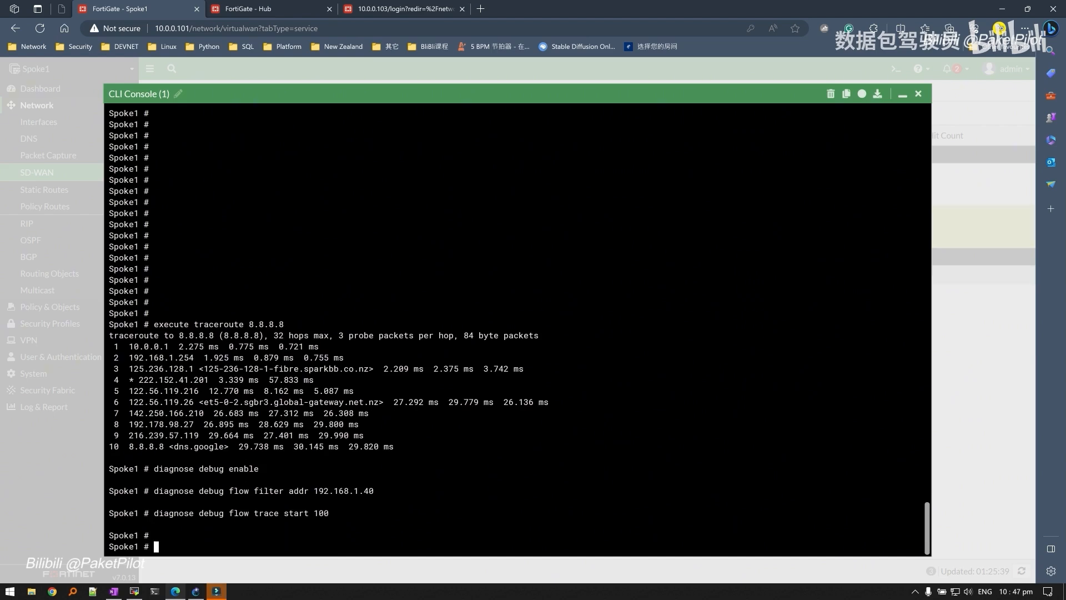
- Run "show sys sdwan" on Spoke1, page through the output and check the Overlay and Underlay rules under "config service"
text(show sys sdwan)
key(Return)
key(space)
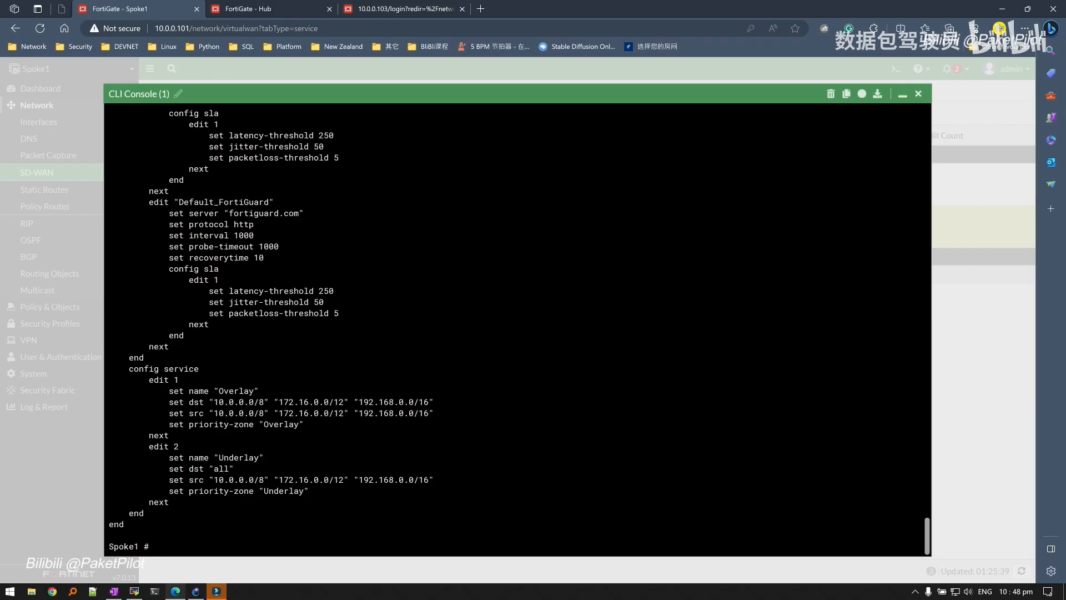
drag(114, 369, 283, 503)
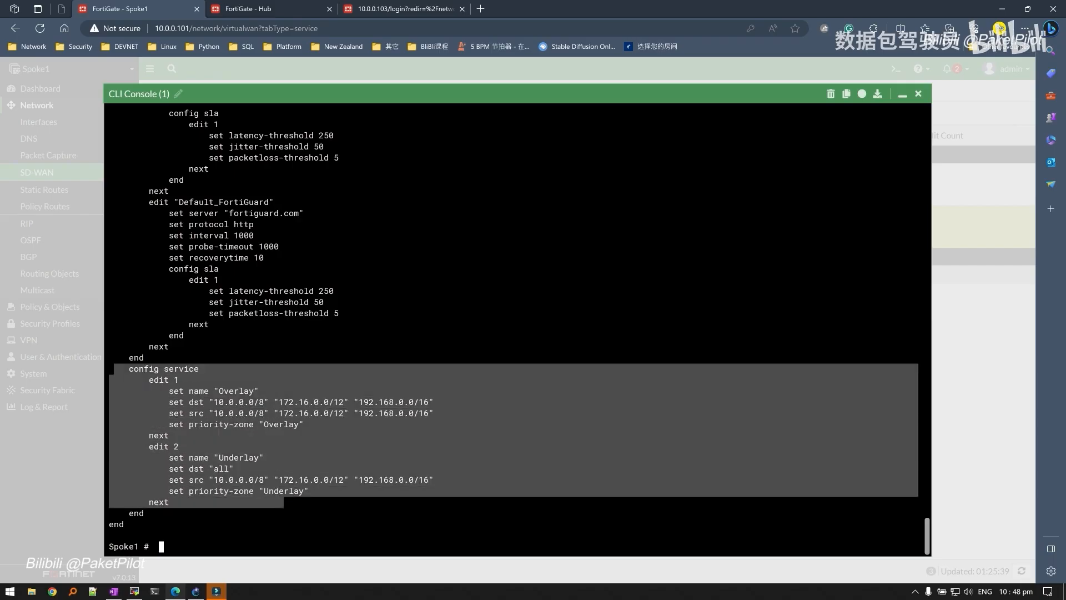
click(284, 503)
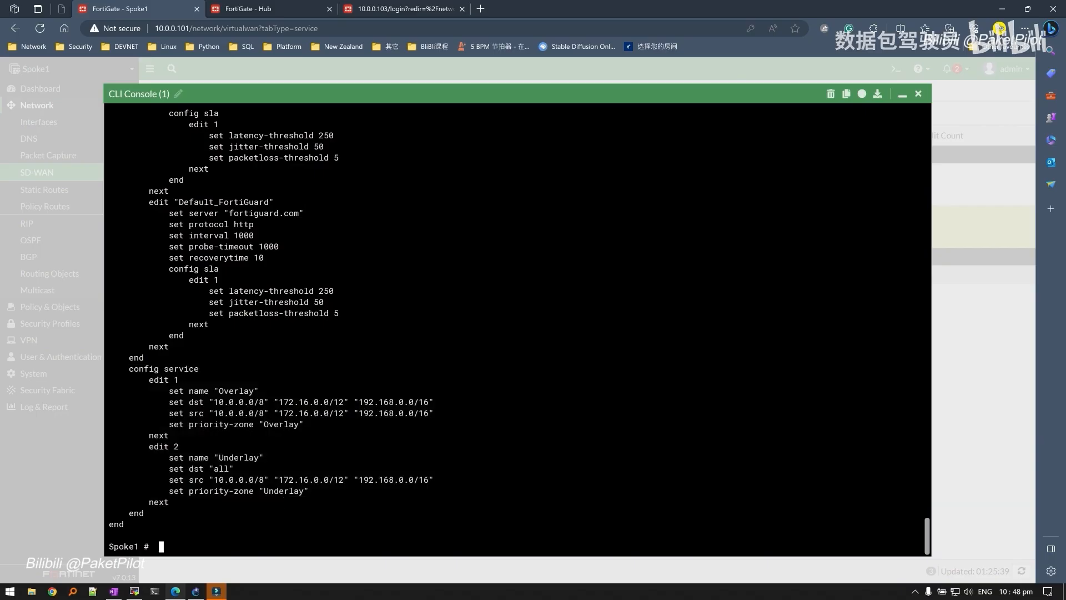
- Switch to MobaXterm and ping 192.168.1.40 from the S1-LAN session, stopping after several replies
mouse_move(134, 591)
click(131, 559)
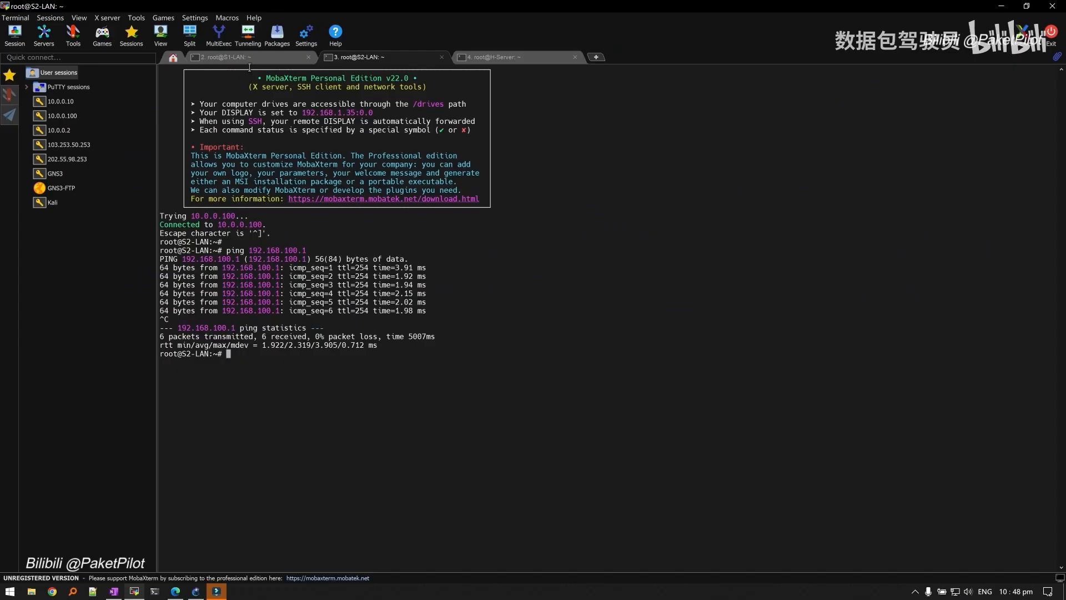
click(249, 57)
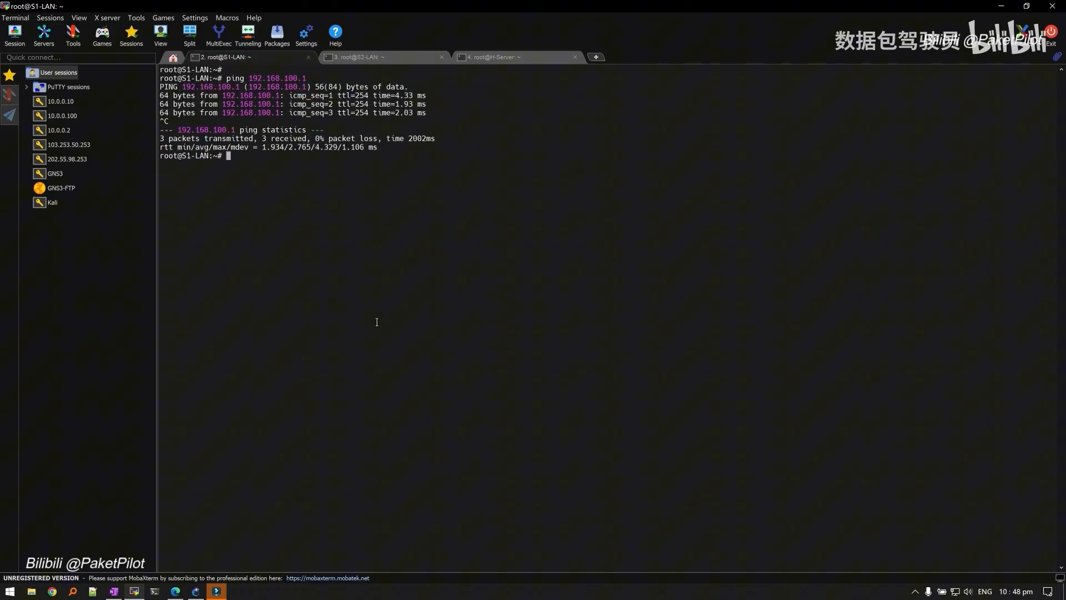
text(ping 192.168.1.40)
key(Return)
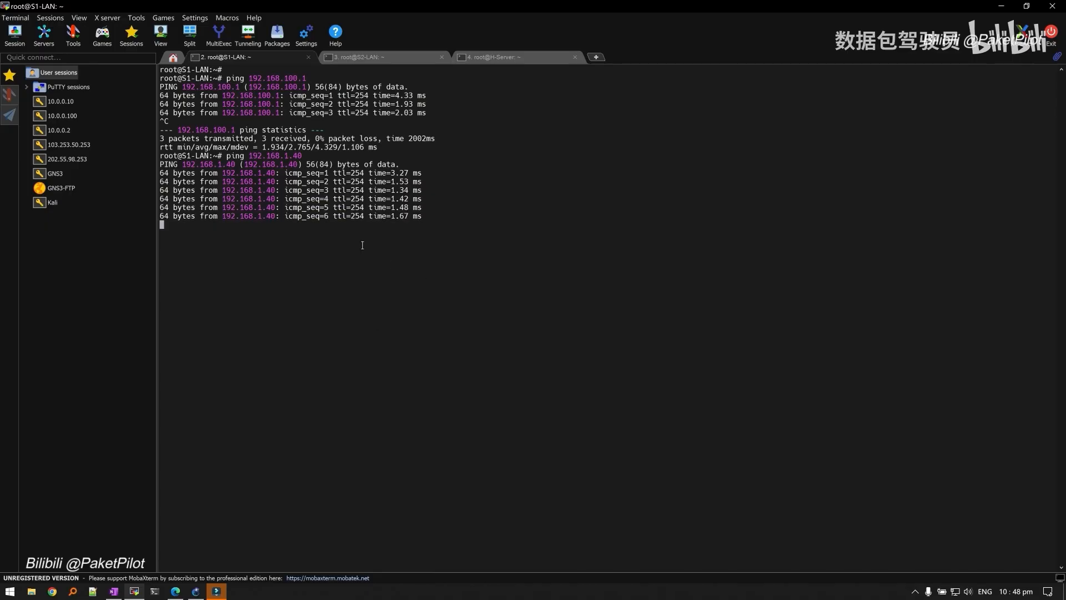
key(ctrl+c)
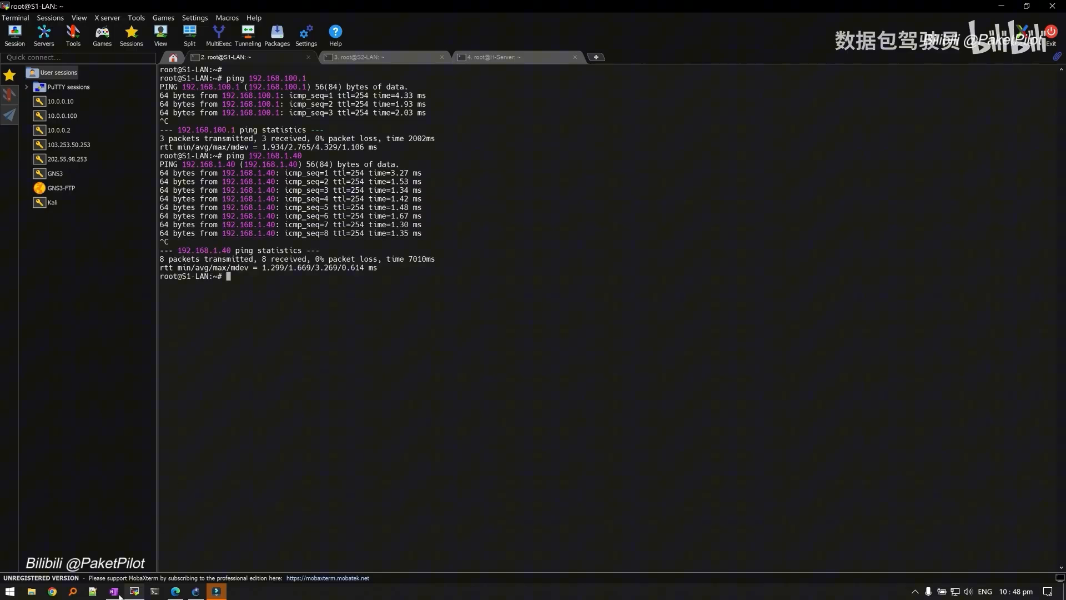
- Return to Spoke1's console and examine the first packet's flow trace for session allocation, policy routing match, route lookup and SNAT
click(206, 572)
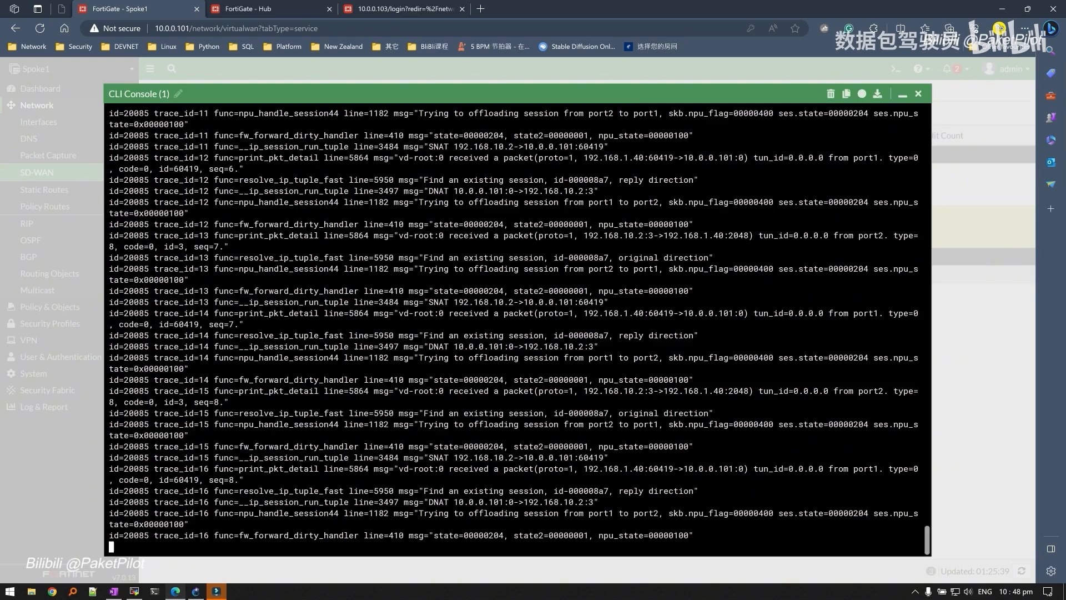
scroll(517, 328, up, 10)
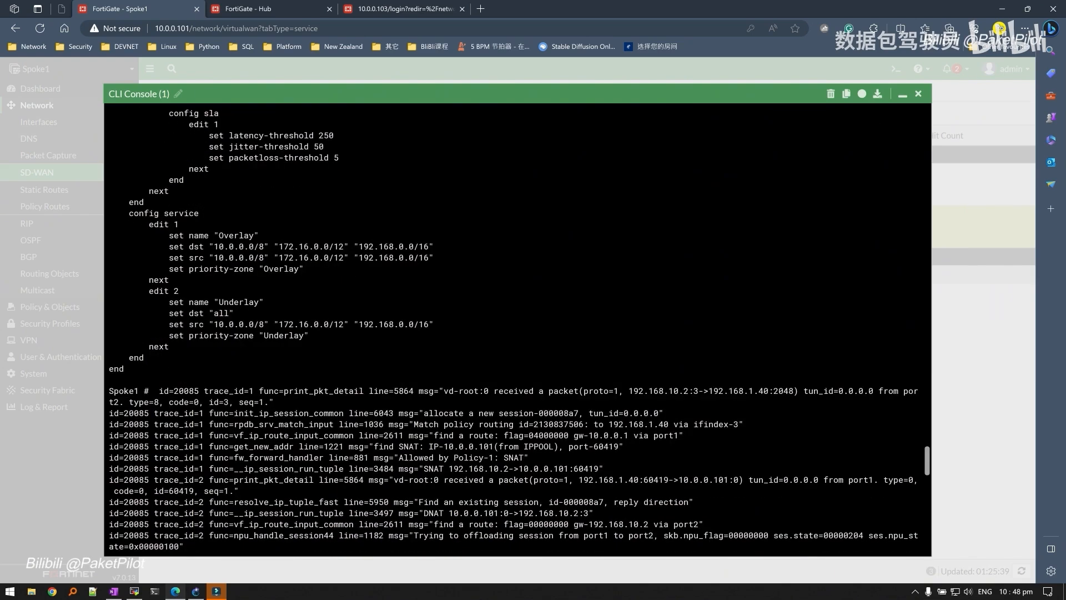
drag(339, 313, 455, 313)
drag(390, 302, 558, 346)
click(559, 346)
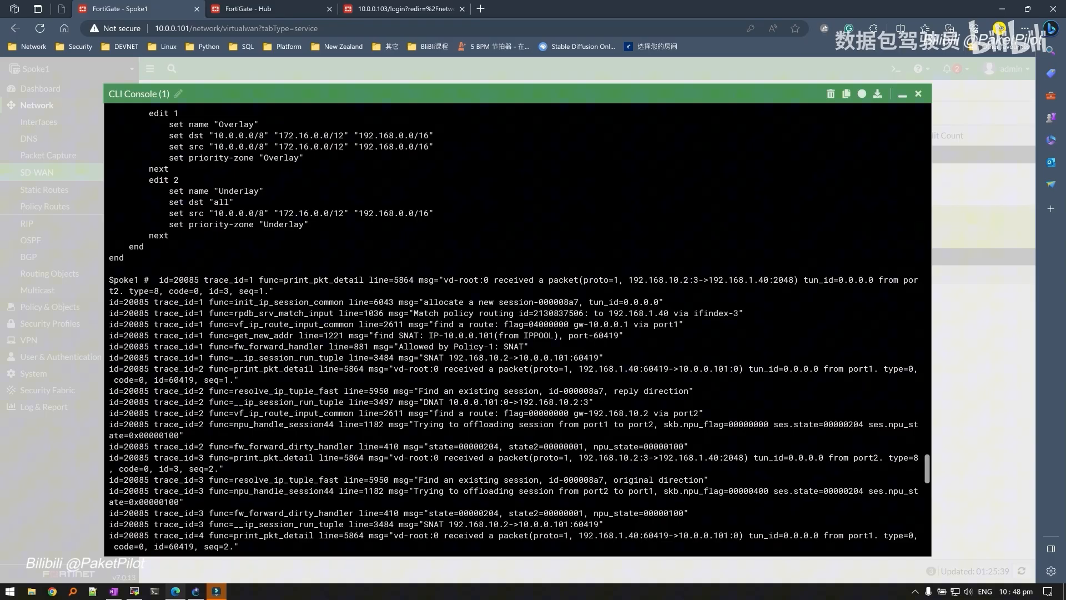
drag(469, 303, 579, 302)
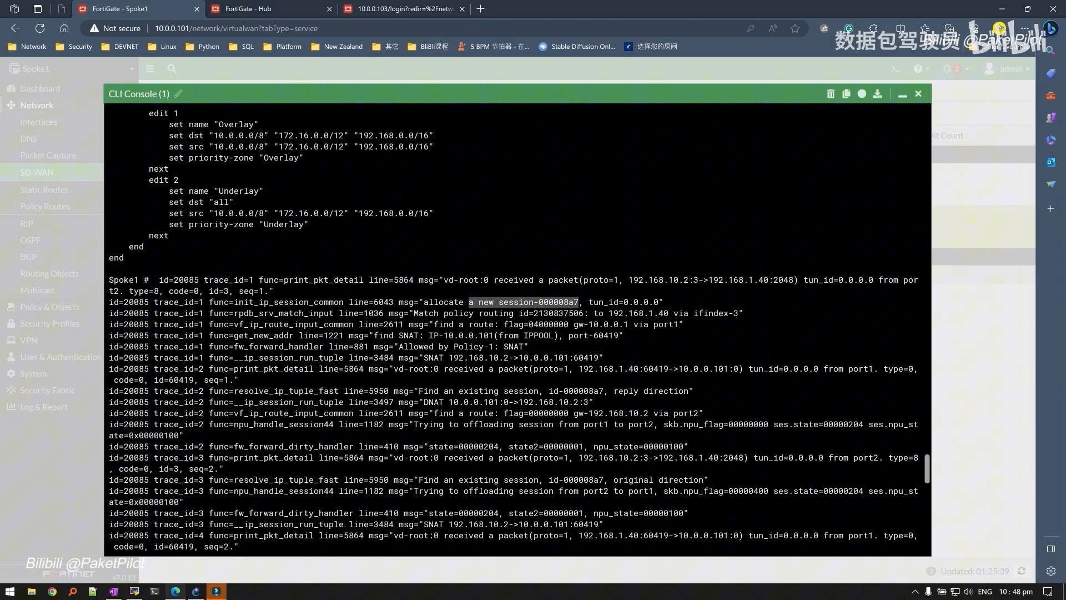
drag(398, 335, 515, 347)
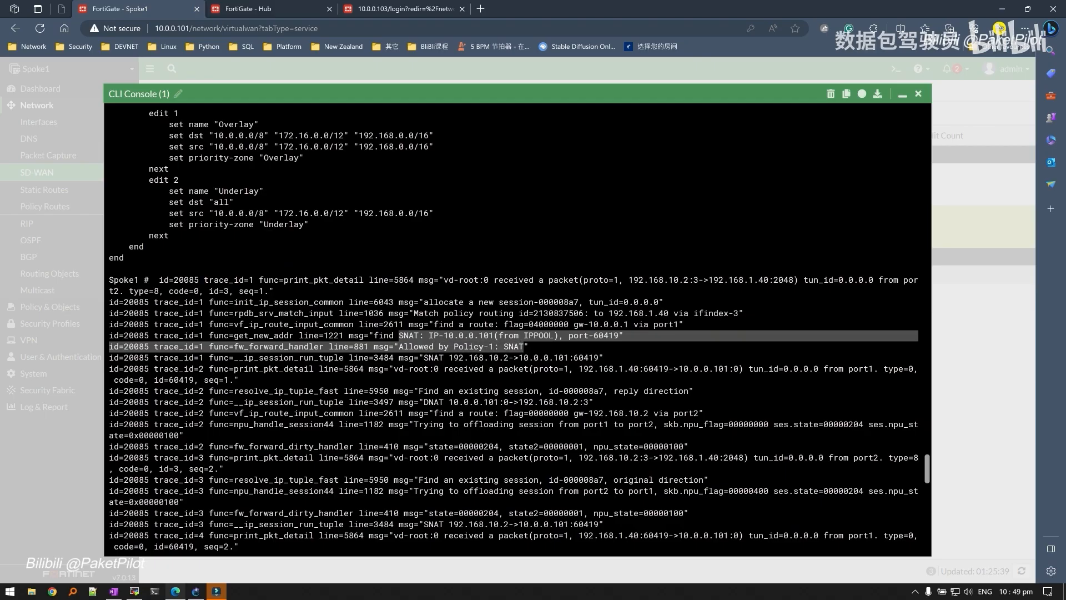
- Check the reply packet's incoming port in the flow trace and compare it with the Overlay rule's source, destination and member in Spoke1's SD-WAN rules
drag(844, 369, 869, 369)
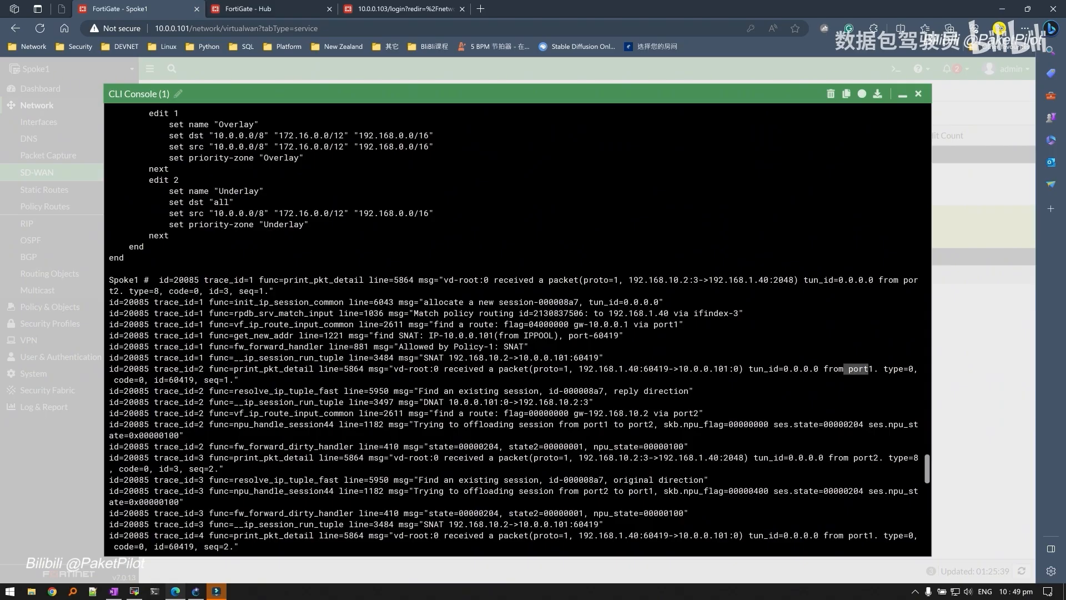
click(903, 95)
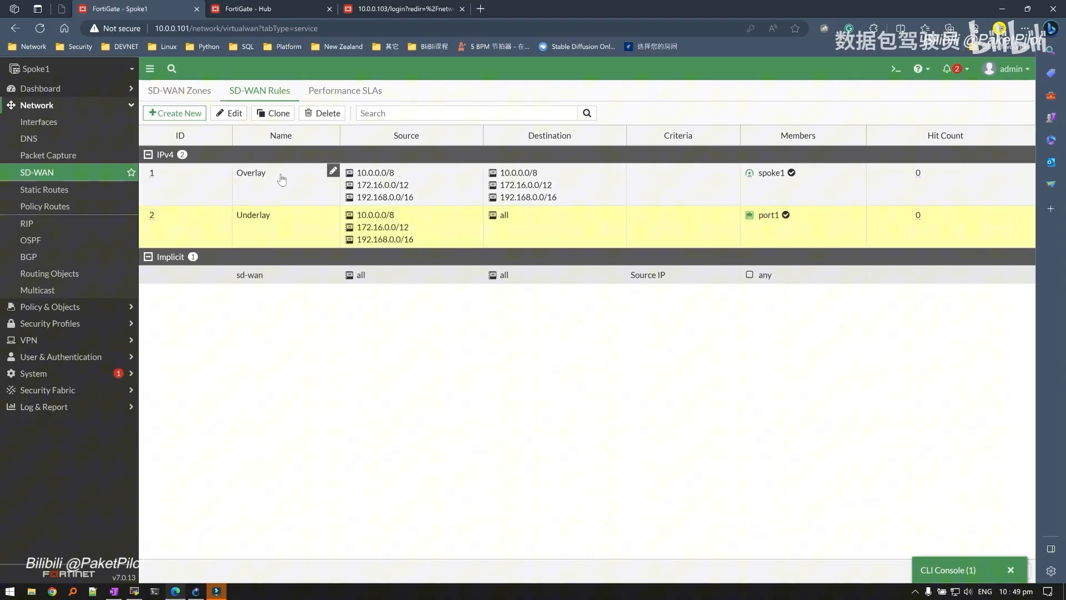
click(282, 179)
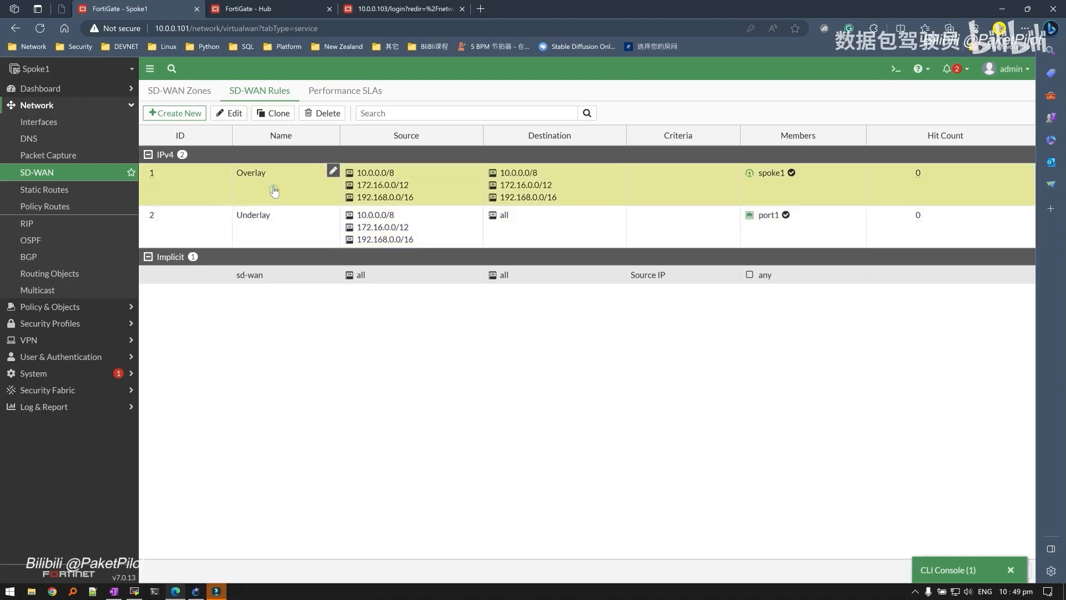
mouse_move(395, 189)
mouse_move(771, 178)
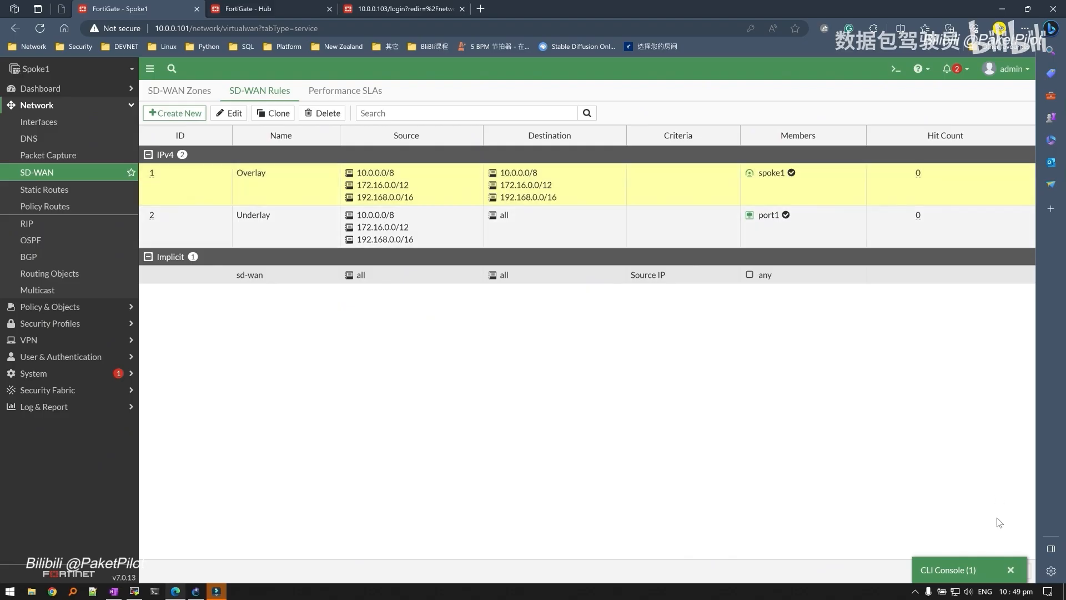
mouse_move(517, 188)
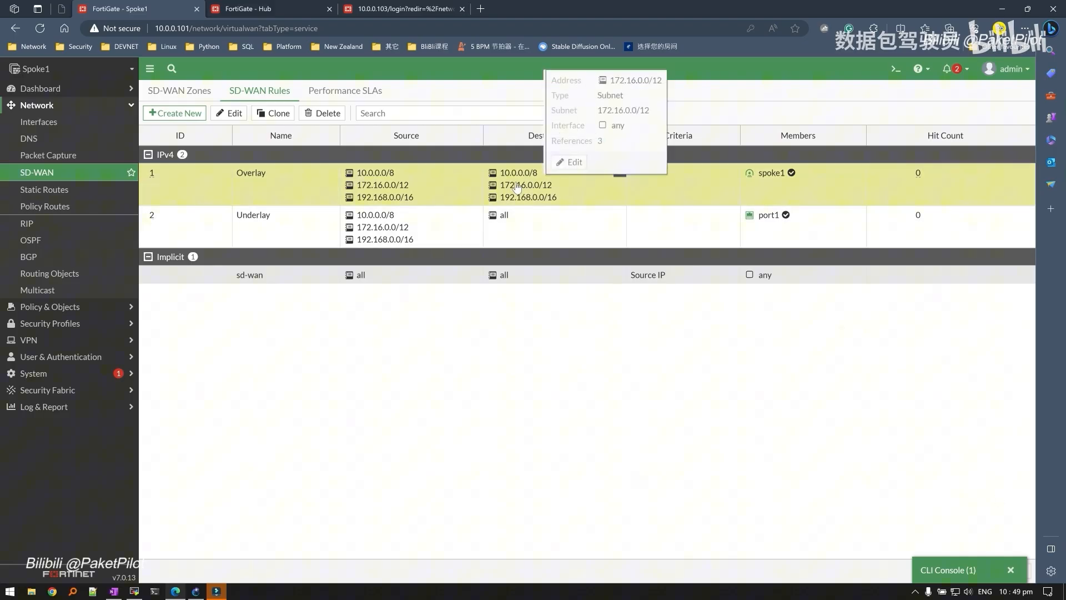
- Return to Spoke1's console and list the full routing table with "get router info routing-table all"
click(938, 570)
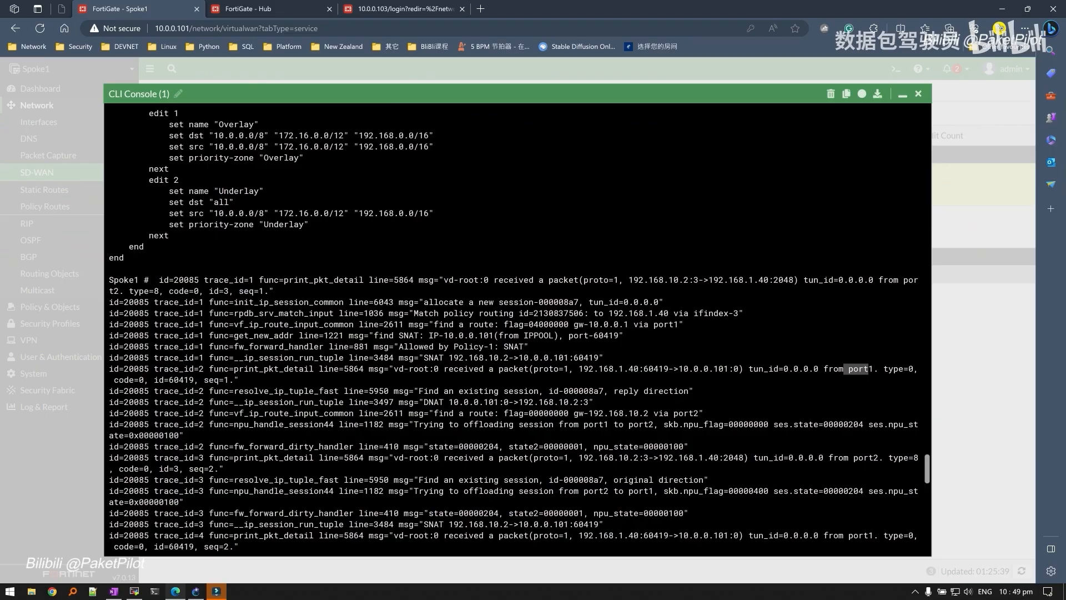
key(Return)
key(Return)
text(get router in)
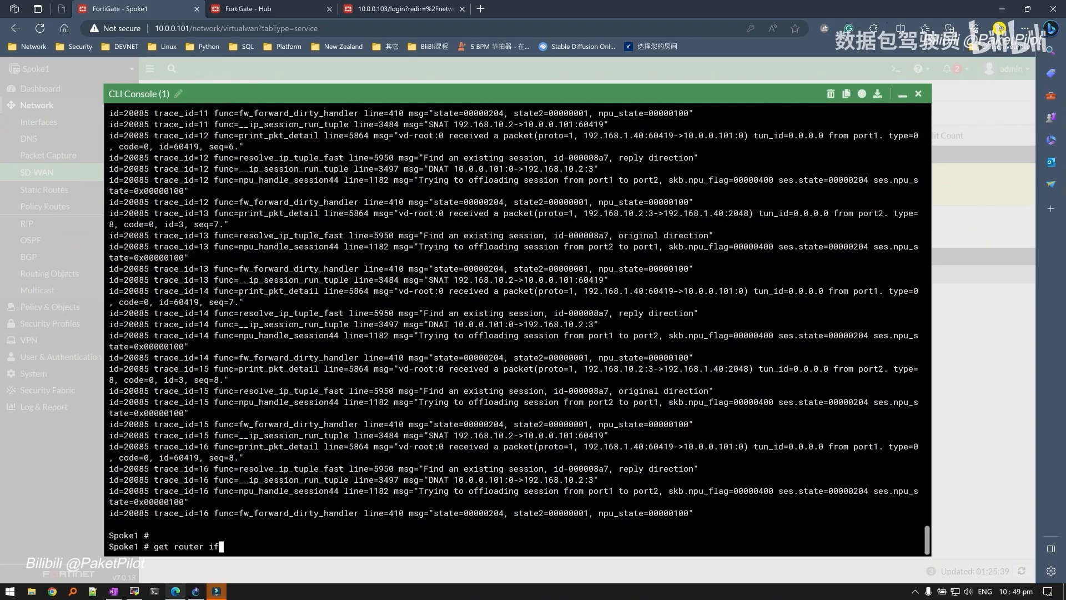
text(for rout)
key(Return)
key(BackSpace)
key(BackSpace)
key(BackSpace)
key(BackSpace)
key(BackSpace)
key(BackSpace)
key(BackSpace)
key(BackSpace)
key(BackSpace)
key(BackSpace)
key(BackSpace)
key(BackSpace)
key(BackSpace)
key(BackSpace)
key(BackSpace)
key(BackSpace)
key(BackSpace)
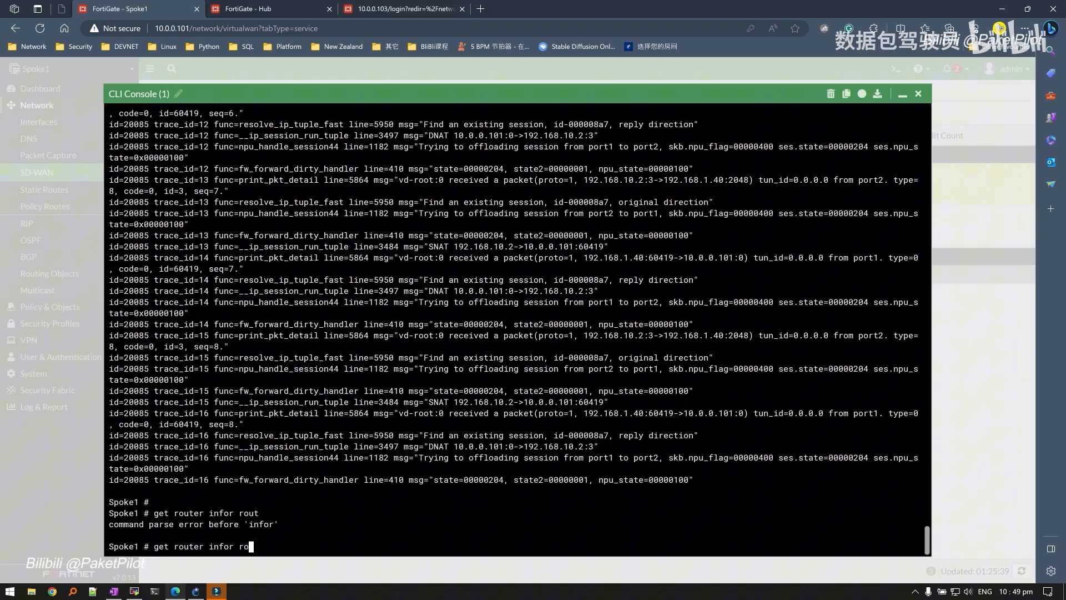
text(router info routing-table all)
key(Return)
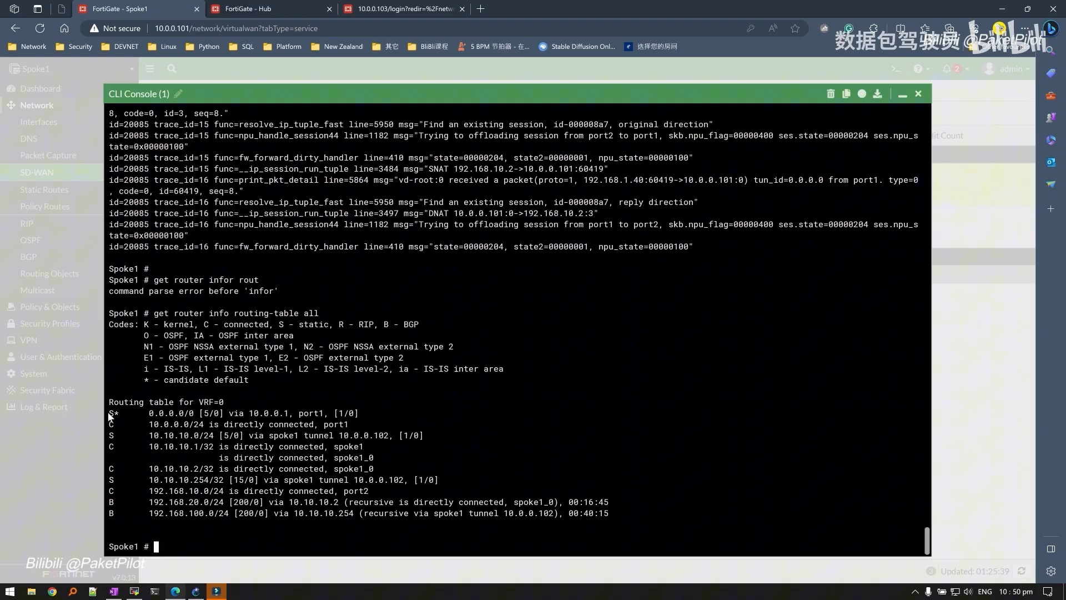
- Examine the default route and its outgoing interface in the routing table, and compare them with the Overlay and Underlay SD-WAN rules
drag(109, 416, 360, 416)
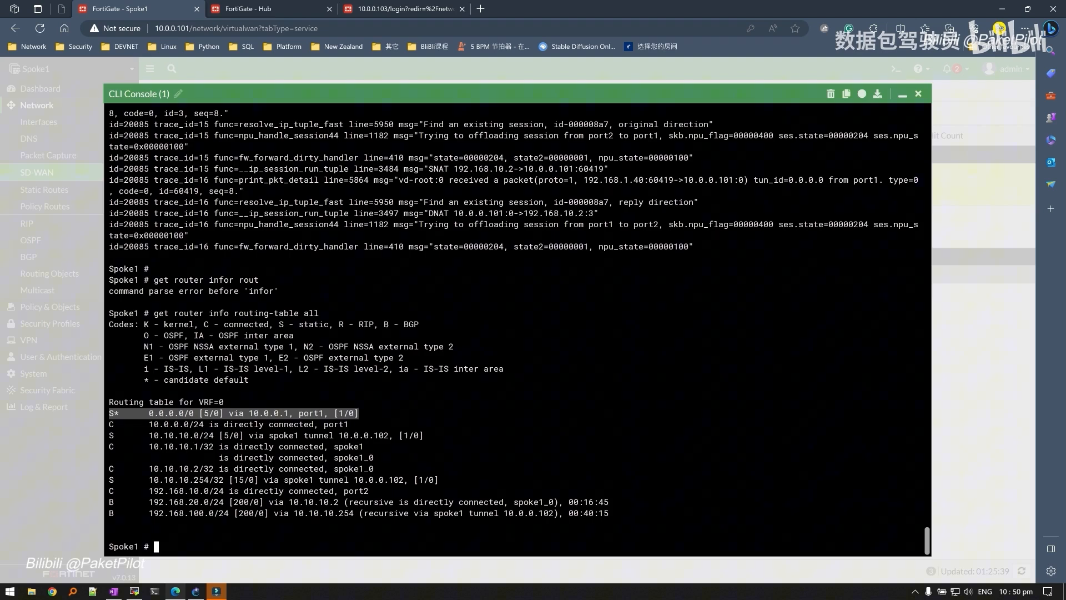
double_click(312, 413)
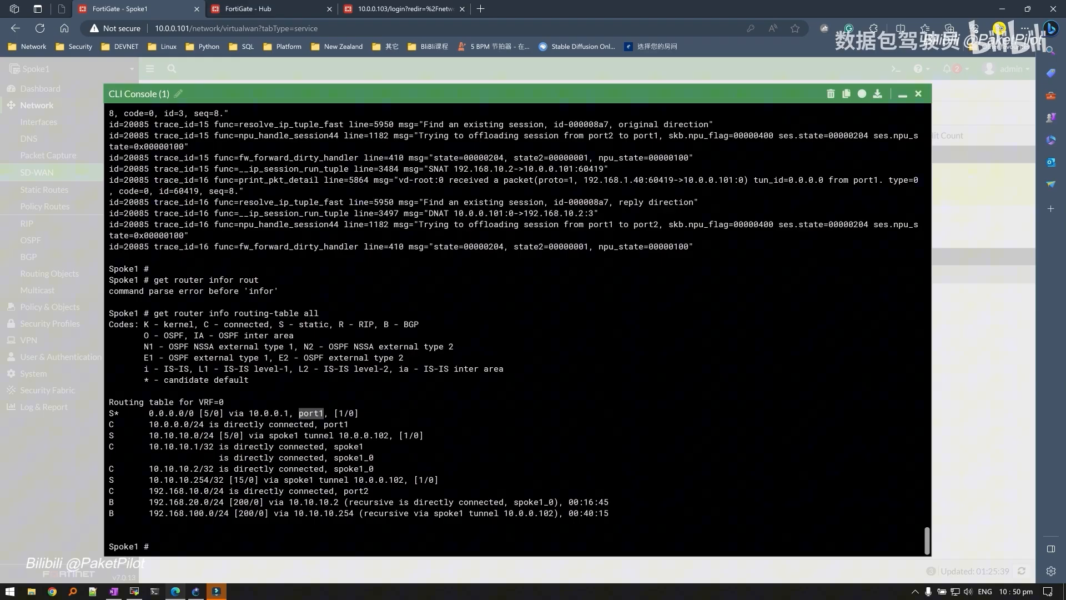
click(903, 96)
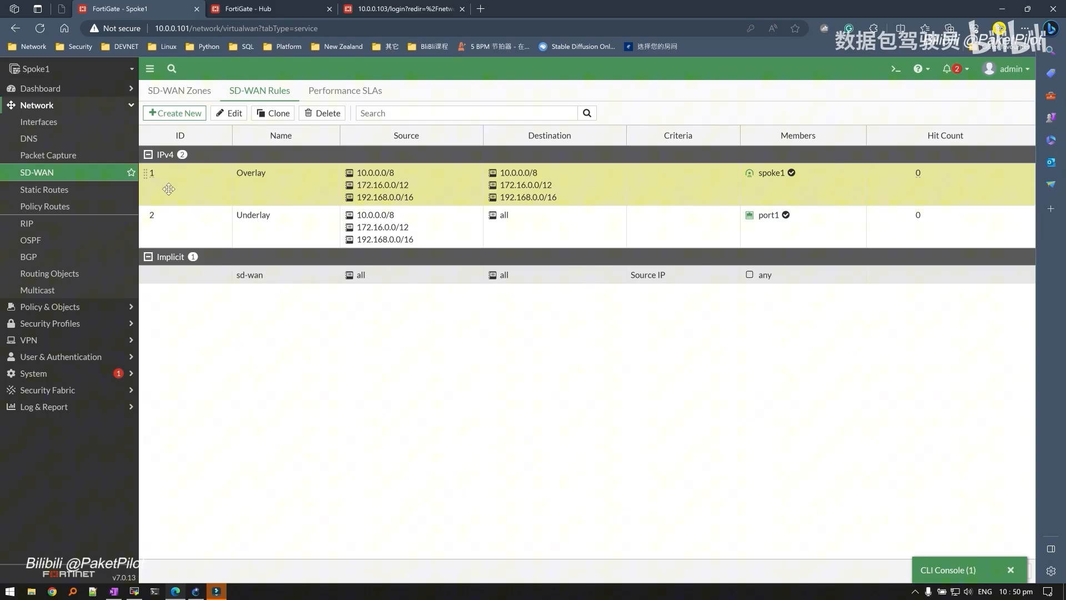
click(187, 221)
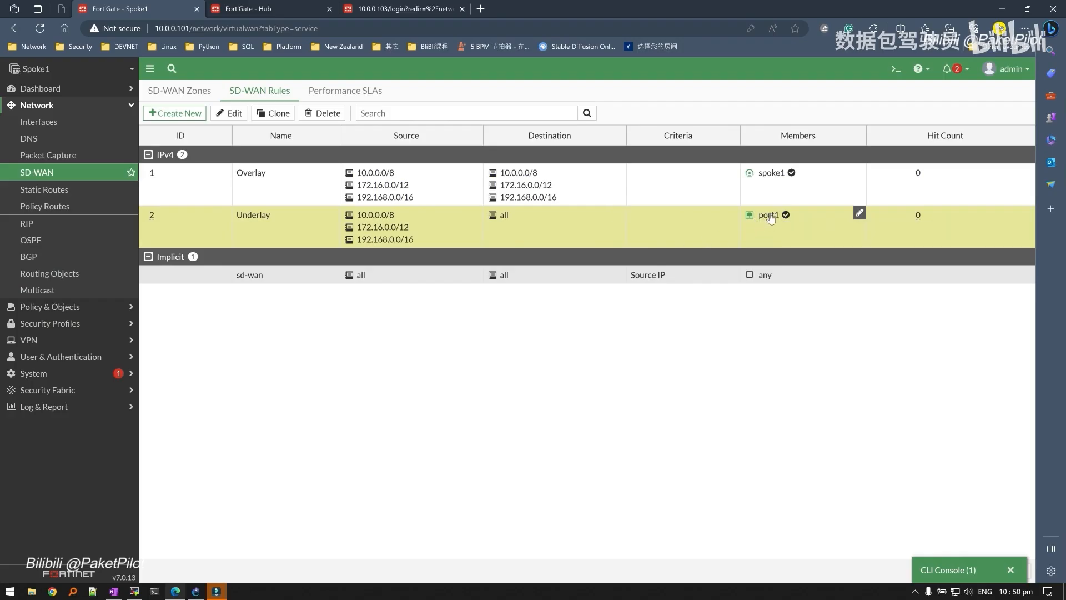
- In Spoke1's console, enter "config system sdwan" and "config service", and show the configured service rules
click(942, 580)
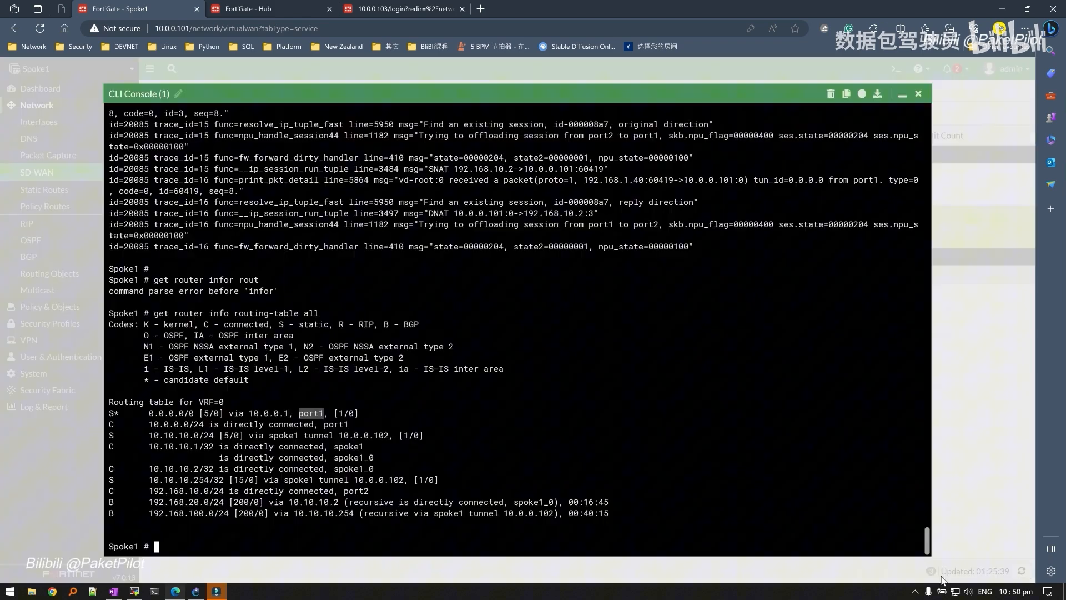
click(656, 467)
key(Return)
key(Return)
key(Return)
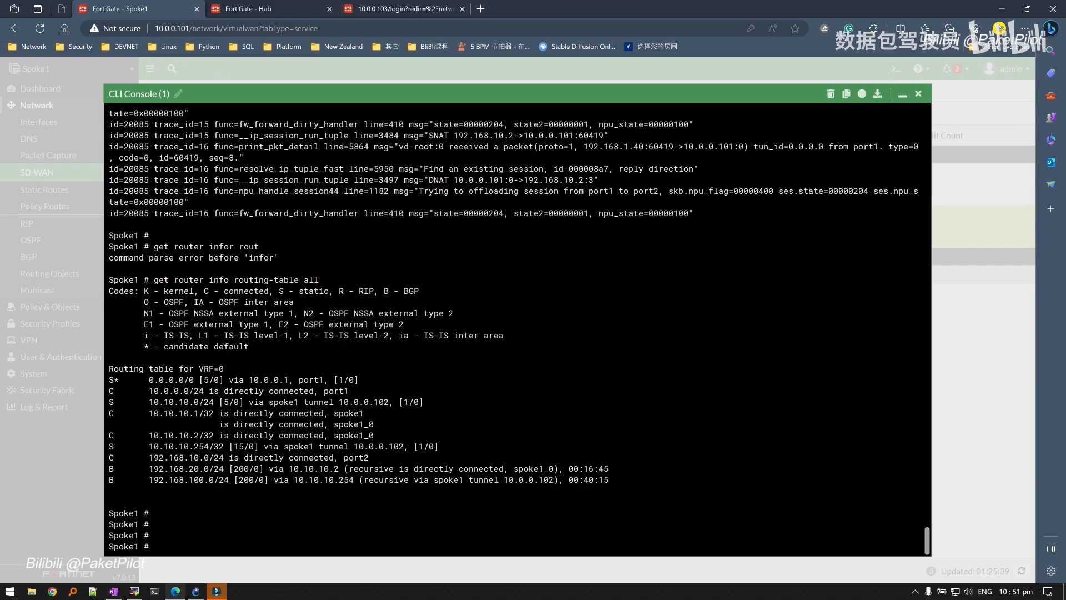
text(config system sdwan)
key(Return)
text(config service)
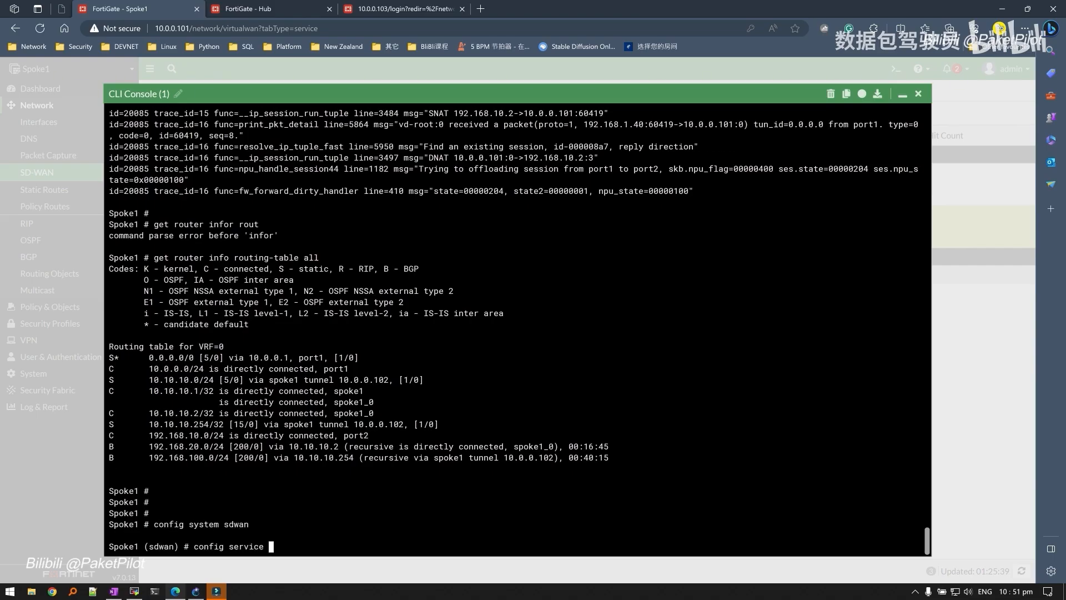
key(Return)
text(show)
key(Return)
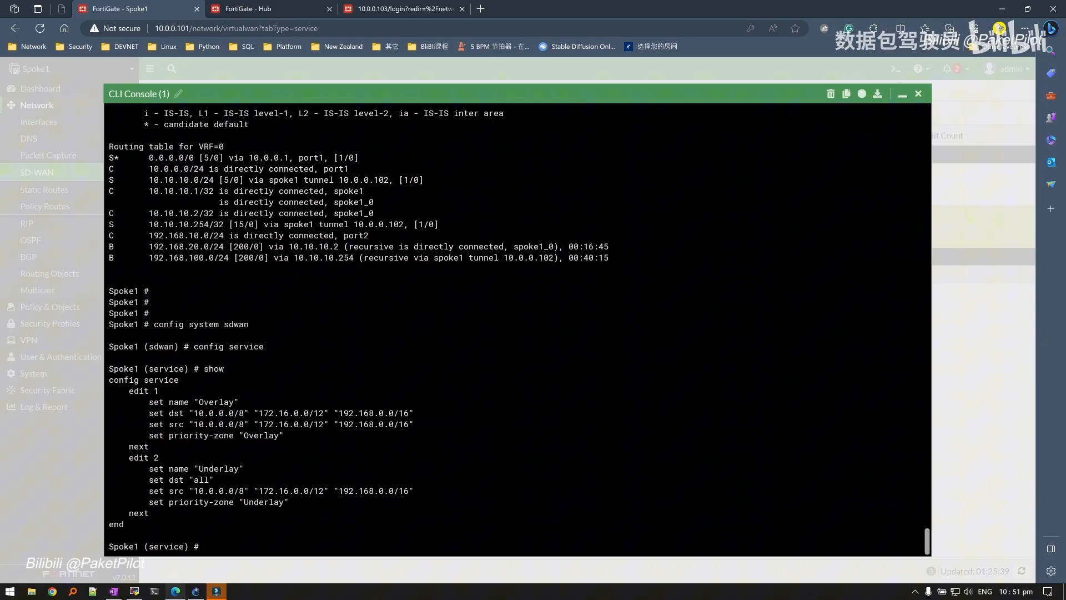
- Open SD-WAN service rule 1 (Overlay) for editing and run "set default enable"
text(1)
key(Return)
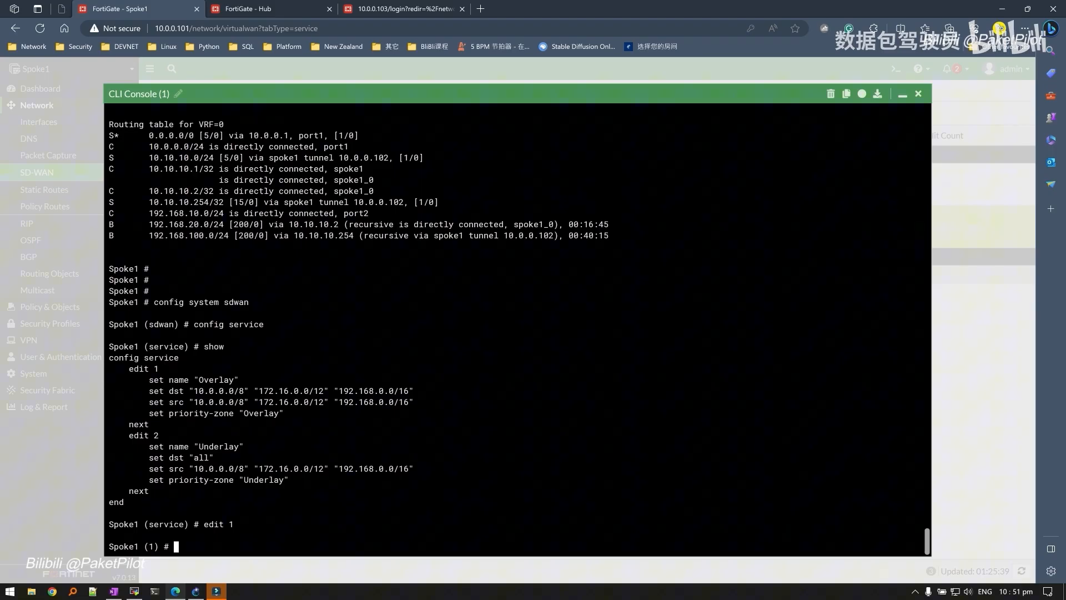
text(set da)
text(fa)
key(BackSpace)
key(BackSpace)
key(BackSpace)
text(efault enable)
key(Return)
- Run "set gateway enable" on the Overlay rule and end both configuration levels to save the changes
text(s)
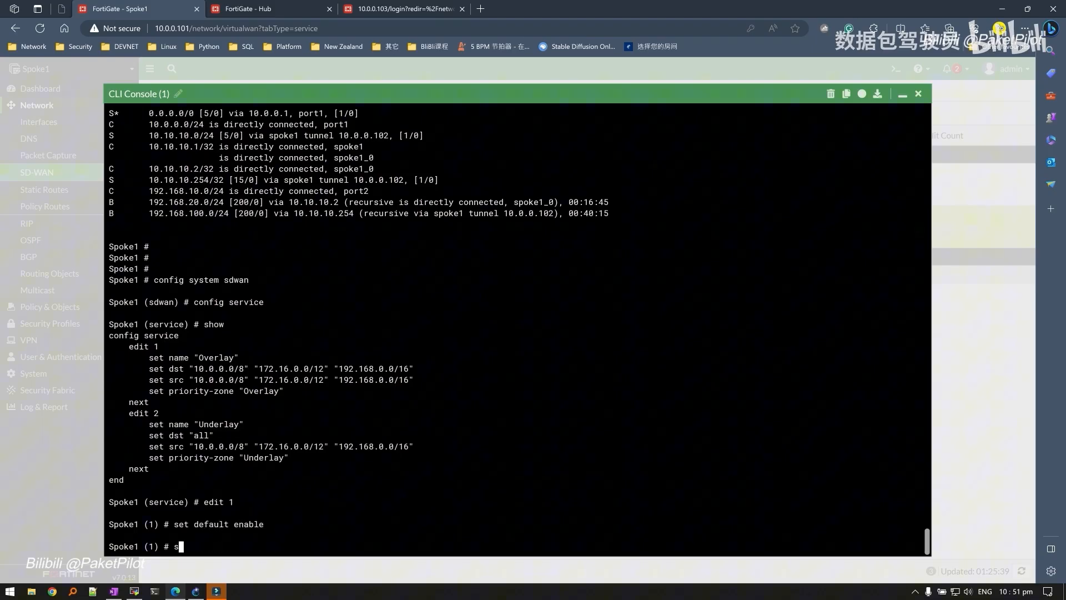
text(et gateway enable)
key(Return)
text(end)
key(Return)
text(end)
key(Return)
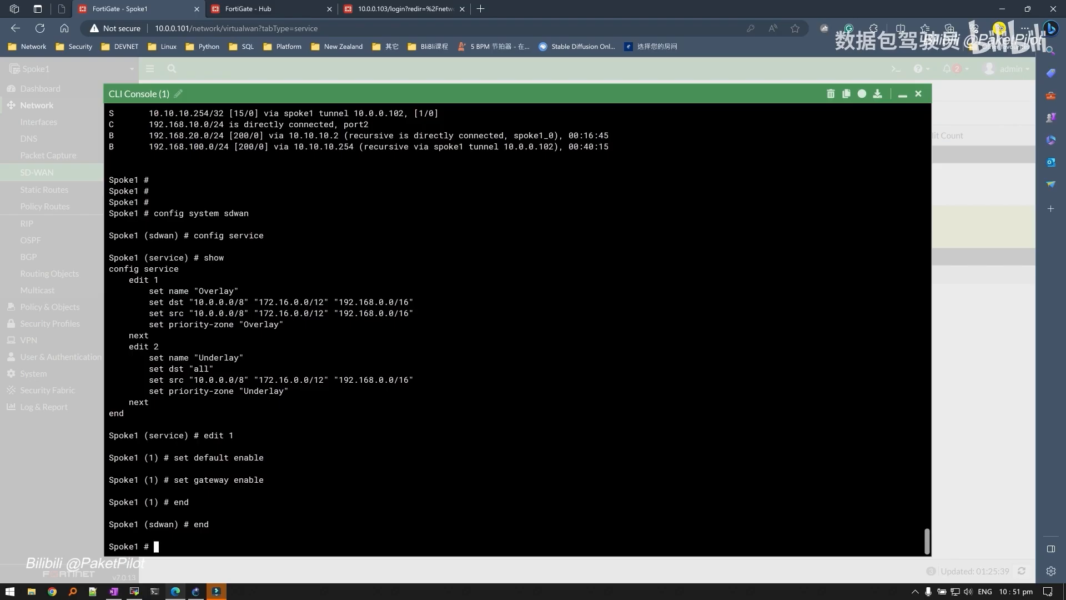
- Switch to MobaXterm and repeat the ping to 192.168.1.40 from the S1-LAN session, stopping it after several seconds
click(134, 591)
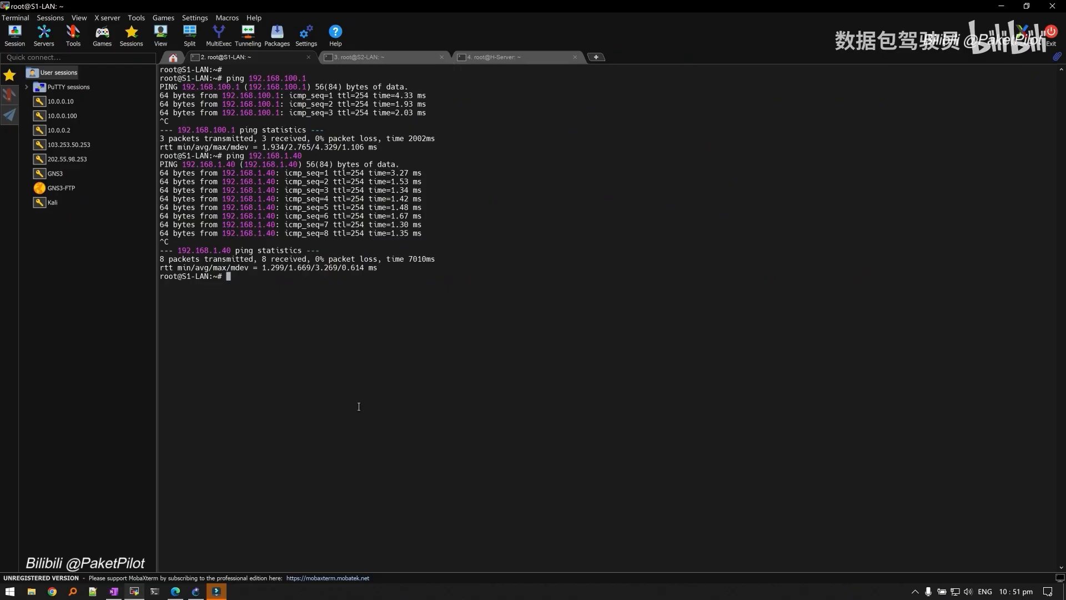
key(Up)
key(Return)
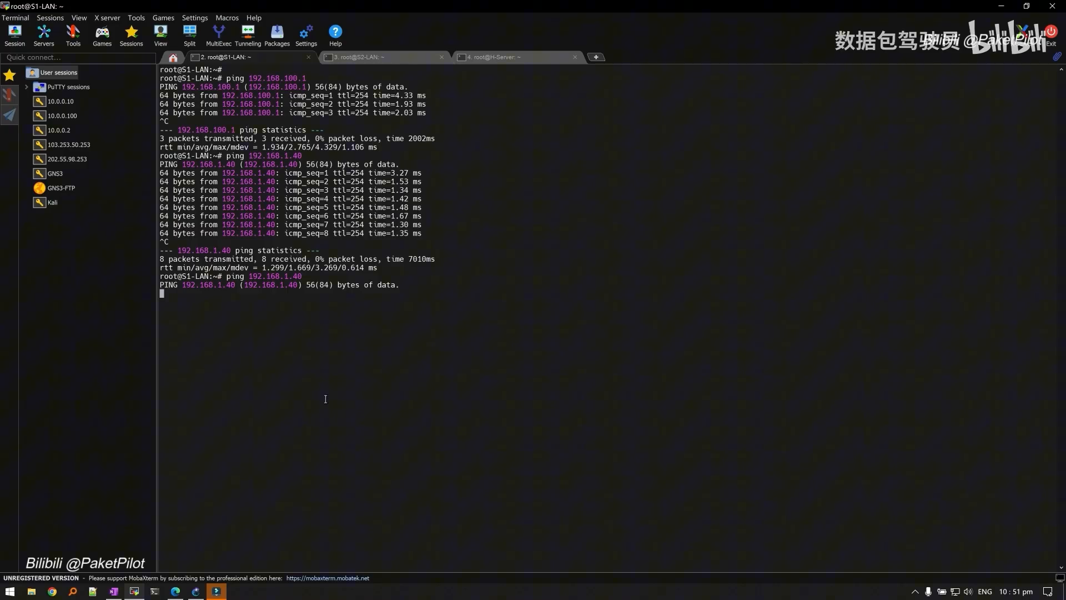
key(ctrl+c)
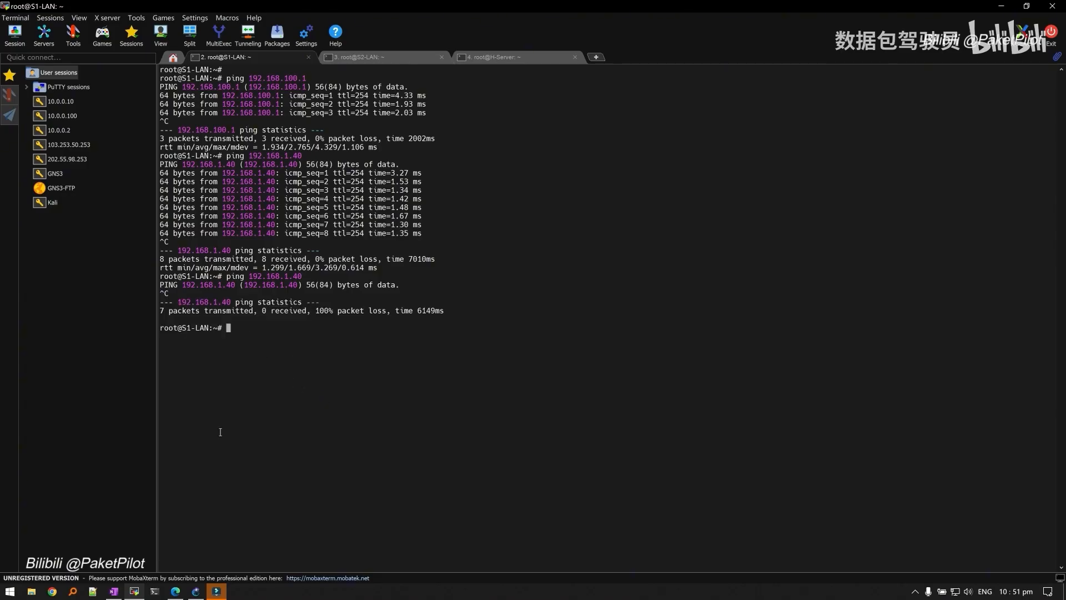
- Return to Spoke1's console, examine the new ping's first packet in the flow trace, and compare it with the Overlay rule's member
click(134, 591)
scroll(516, 328, up, 15)
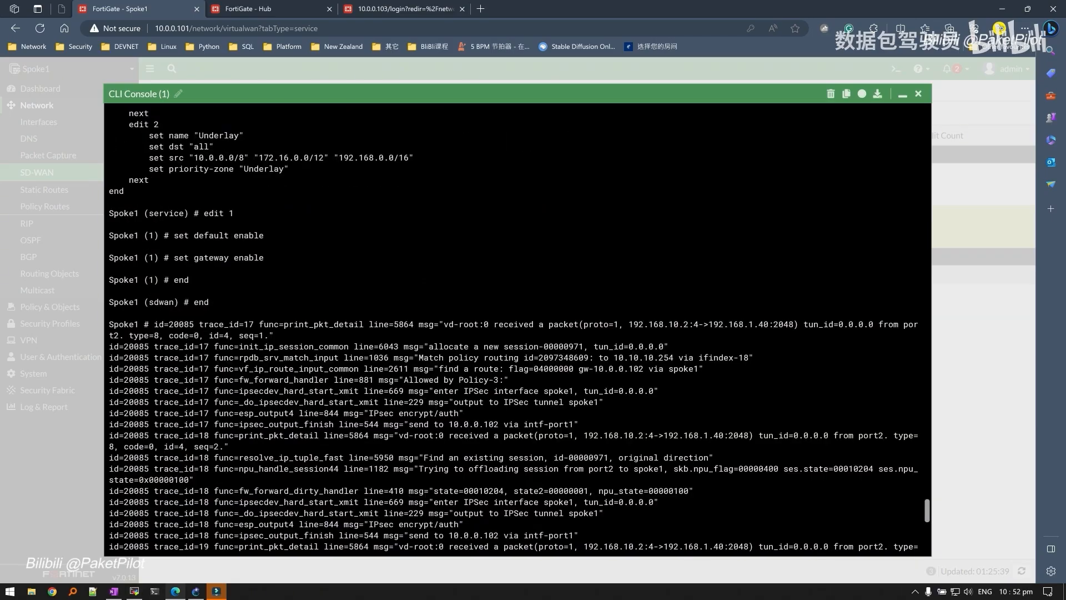
drag(260, 324, 428, 346)
click(905, 96)
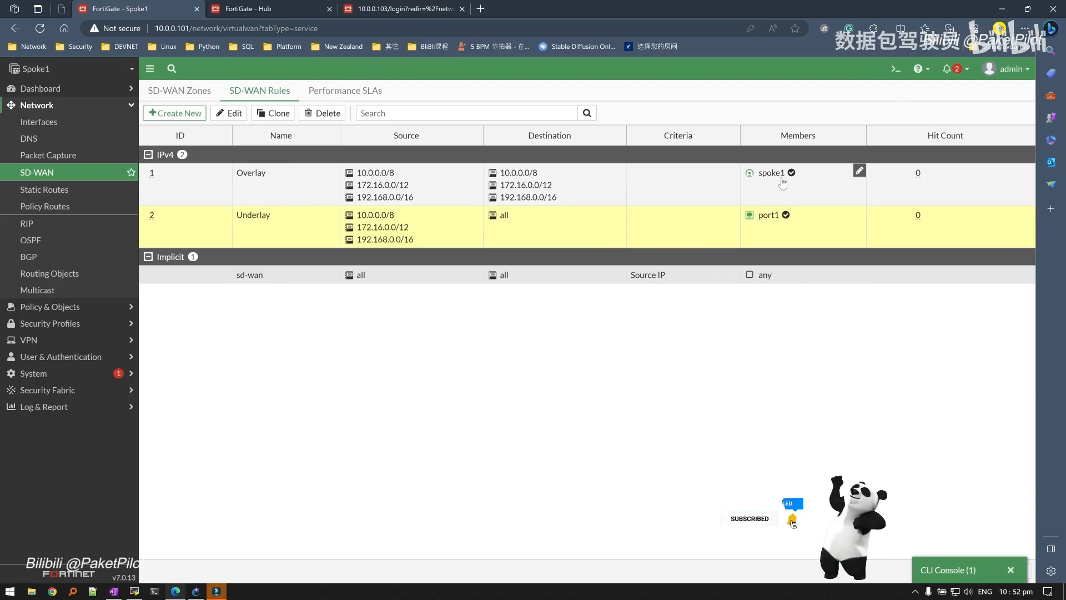
click(944, 570)
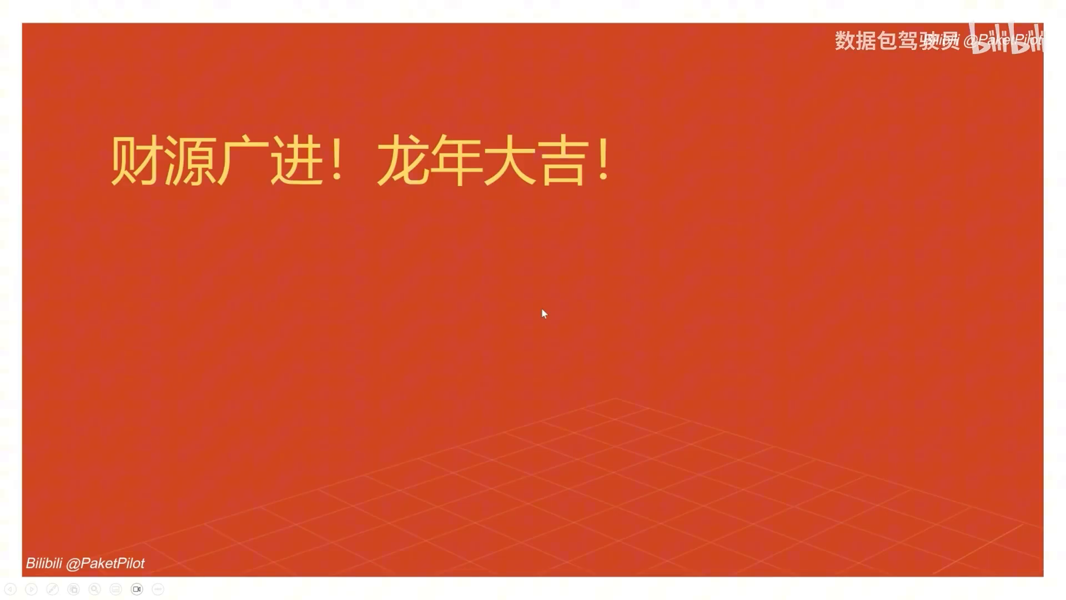